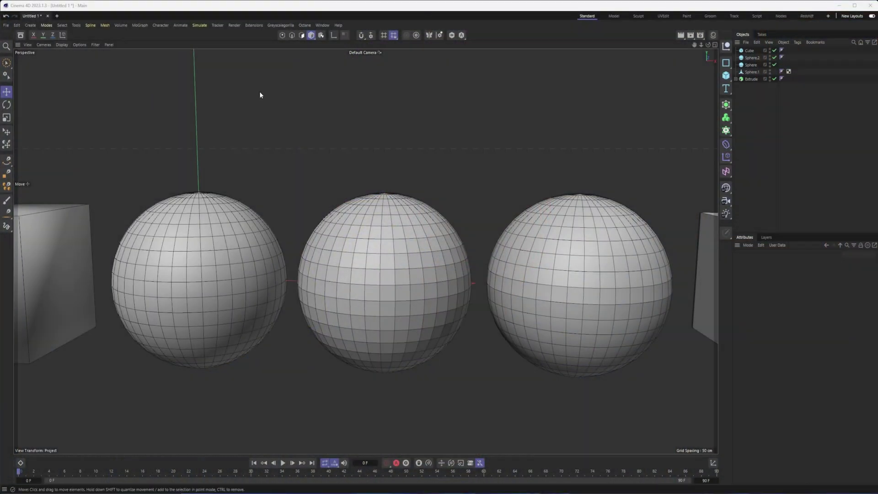
Set the perspective viewport's display mode to Gouraud Shading without lines
click(61, 45)
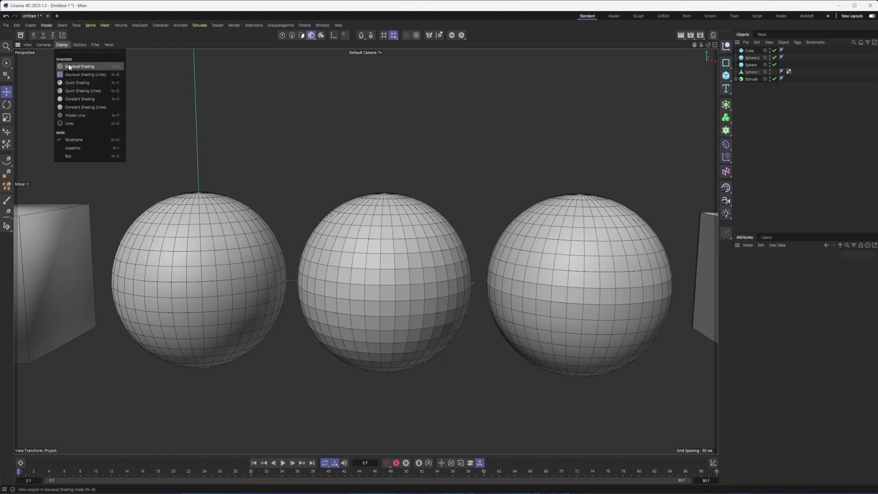
click(73, 66)
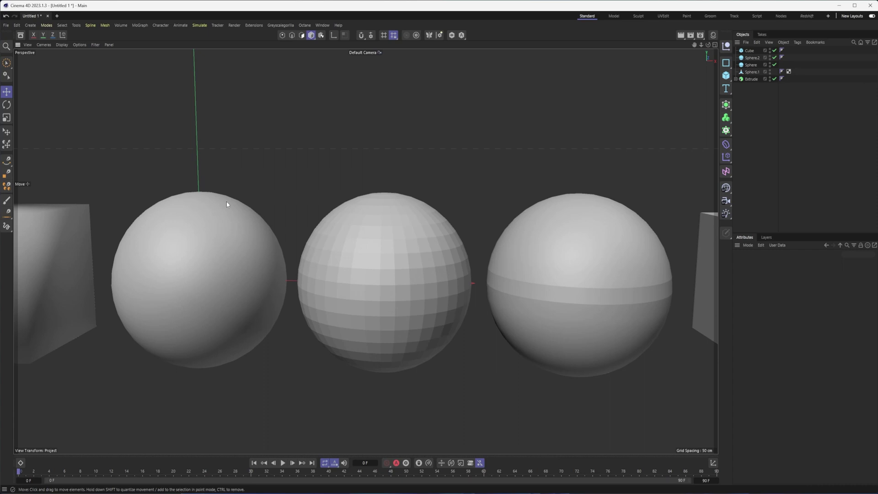
Select the smooth, faceted and banded spheres in turn to compare their shading
click(223, 215)
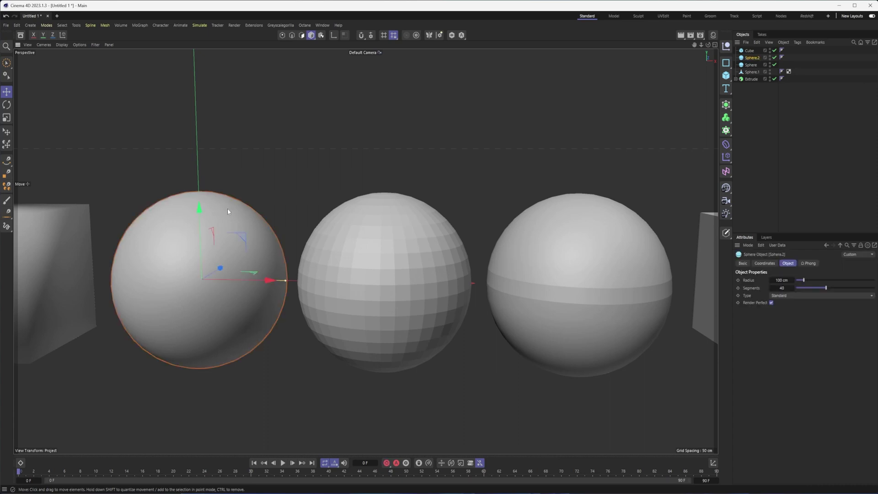
click(323, 168)
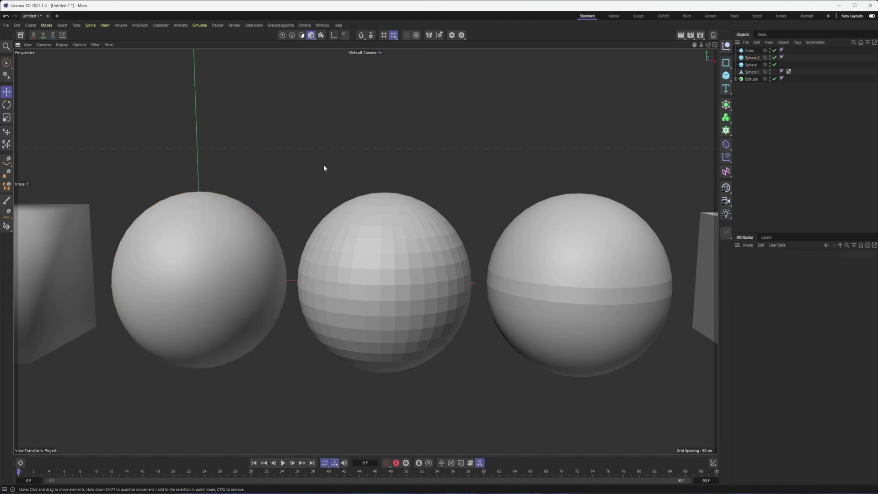
click(230, 227)
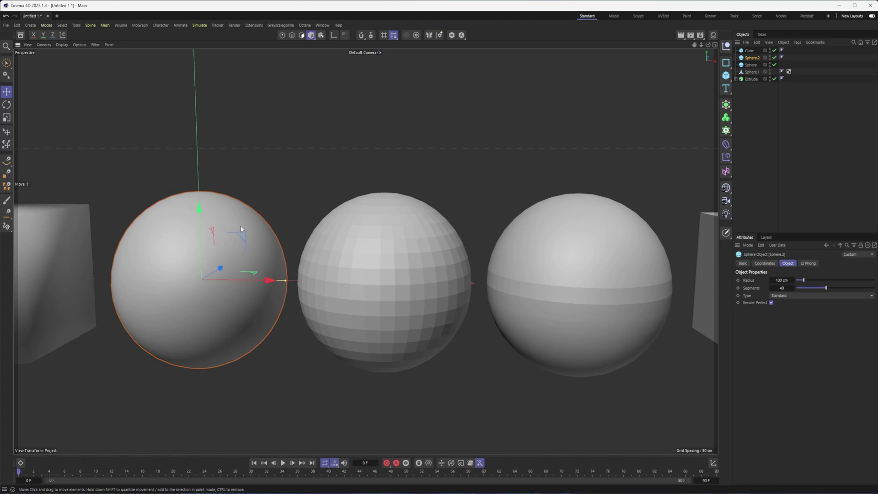
click(396, 241)
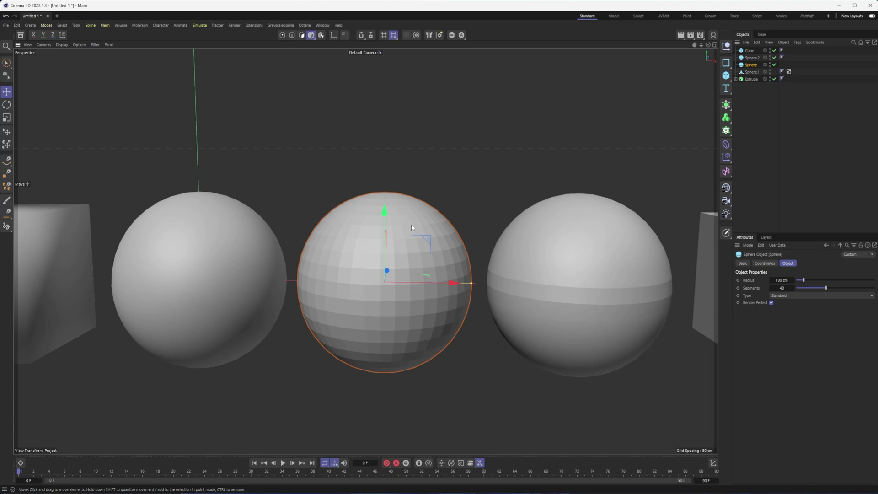
click(585, 293)
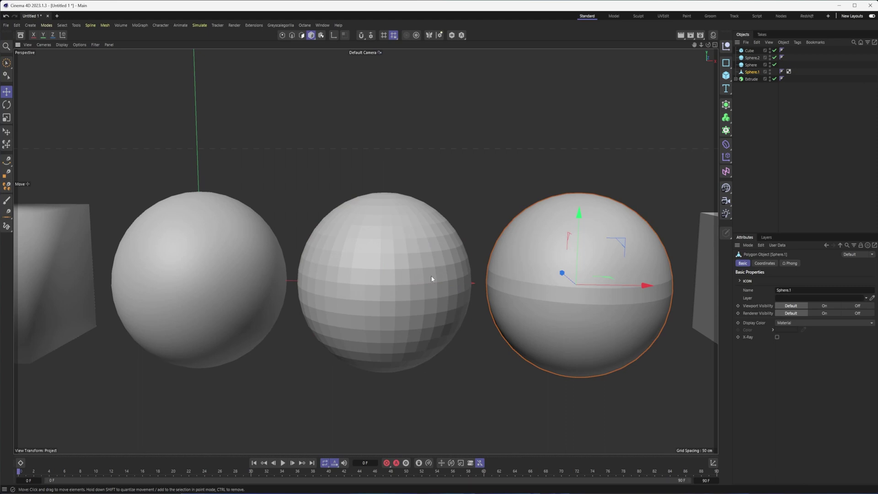
click(201, 223)
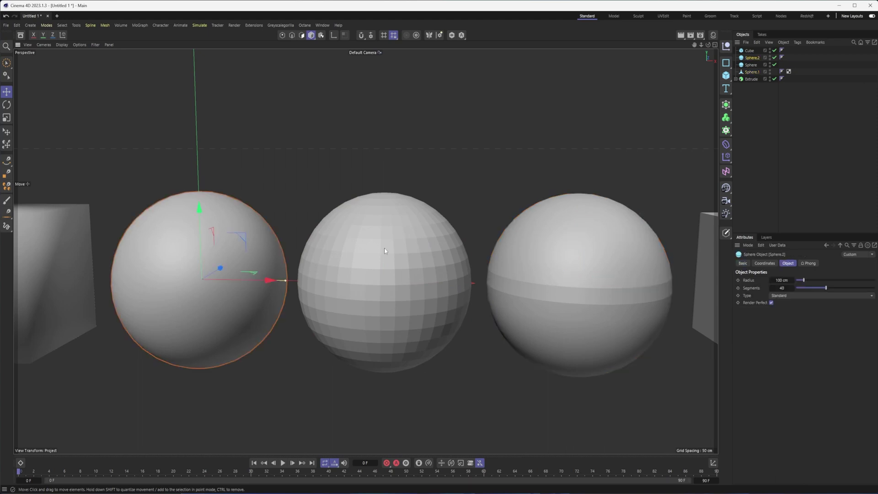
click(384, 248)
click(593, 284)
Select the cube, show its Phong tag settings and examine the shading across its faces from several angles
alt+middle_drag(101, 235, 434, 249)
alt+drag(365, 252, 382, 258)
alt+middle_drag(382, 261, 393, 260)
click(346, 267)
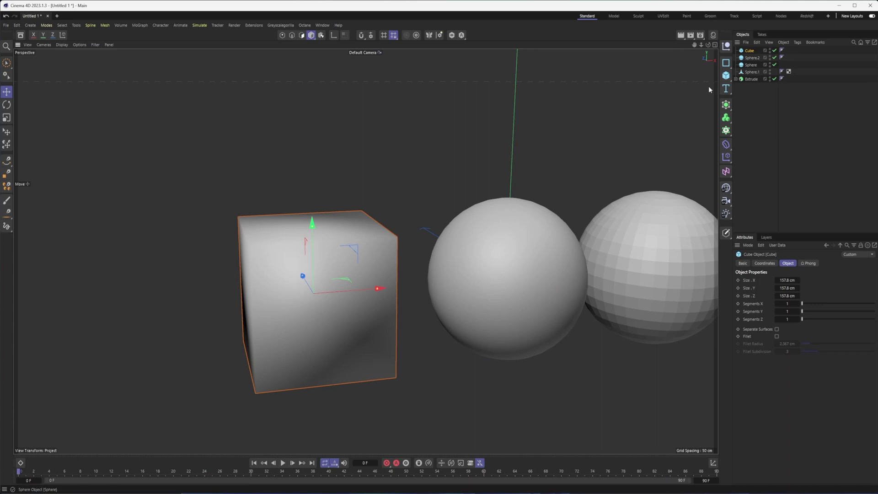
mouse_move(501, 171)
alt+middle_down()
mouse_move(488, 178)
mouse_move(496, 179)
alt+middle_up()
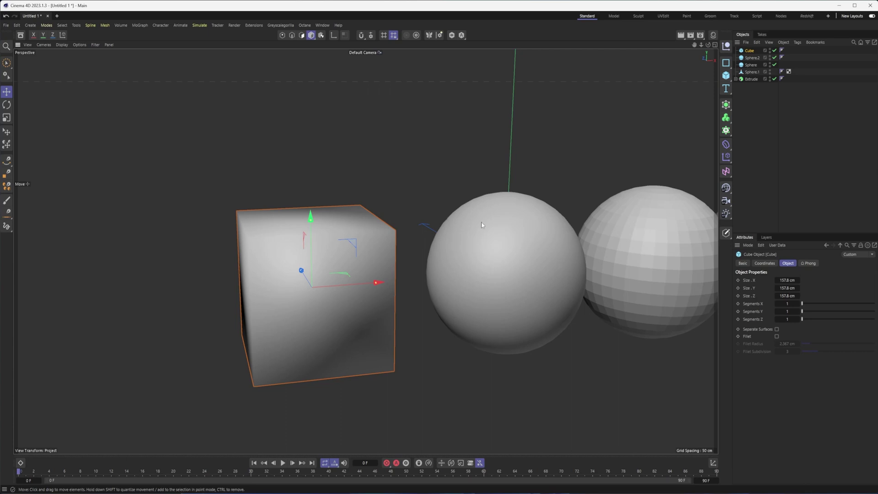
click(781, 51)
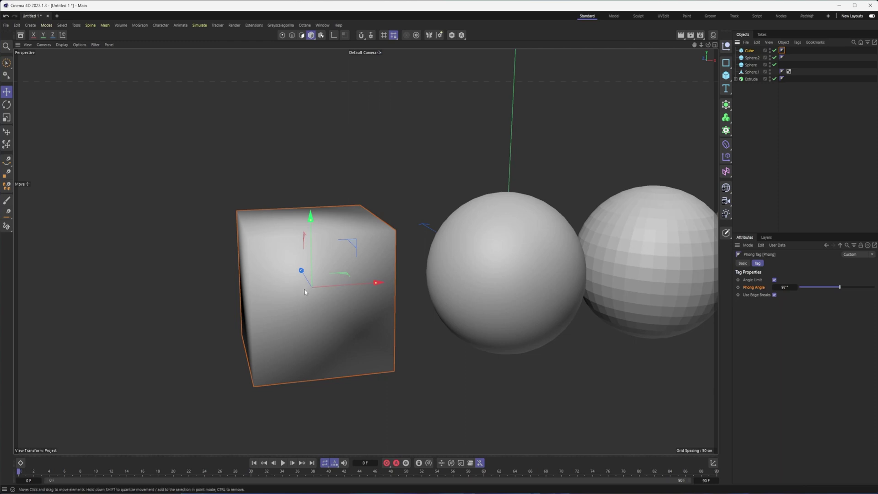
alt+drag(262, 260, 223, 239)
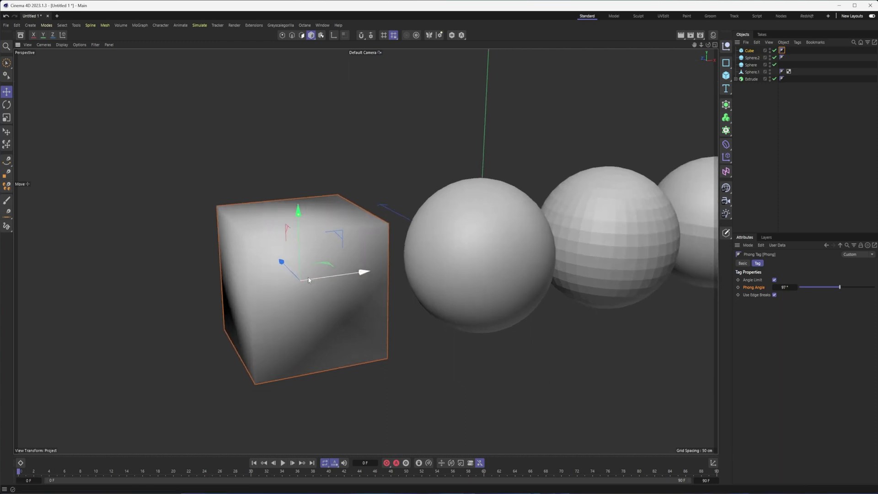
alt+drag(265, 273, 238, 254)
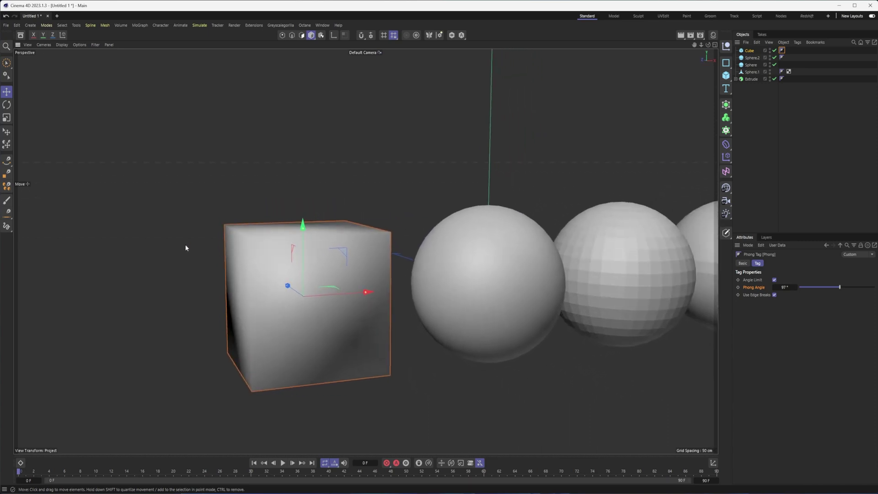
Annotate the cube's upper corner with Doodle Paint, using a yellow edge stroke plus a red arc, face arrows and right-angle mark
click(6, 226)
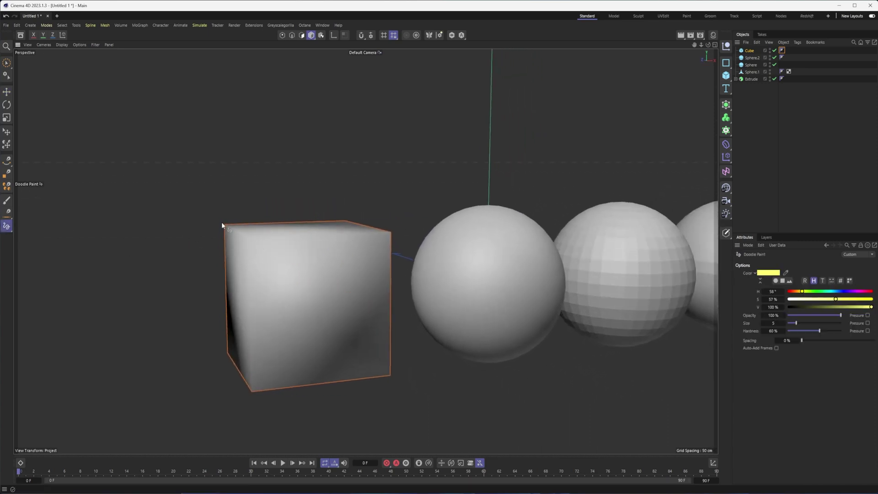
drag(802, 291, 764, 292)
drag(228, 259, 266, 227)
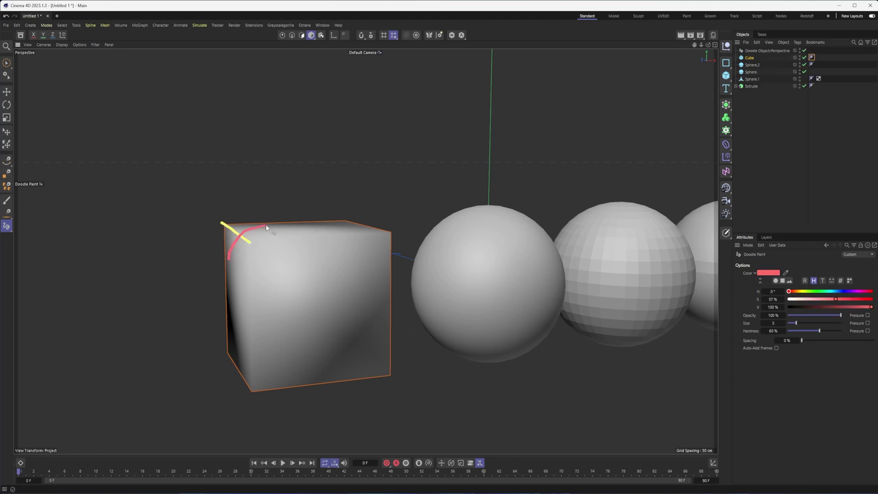
drag(239, 311, 209, 309)
drag(297, 230, 277, 194)
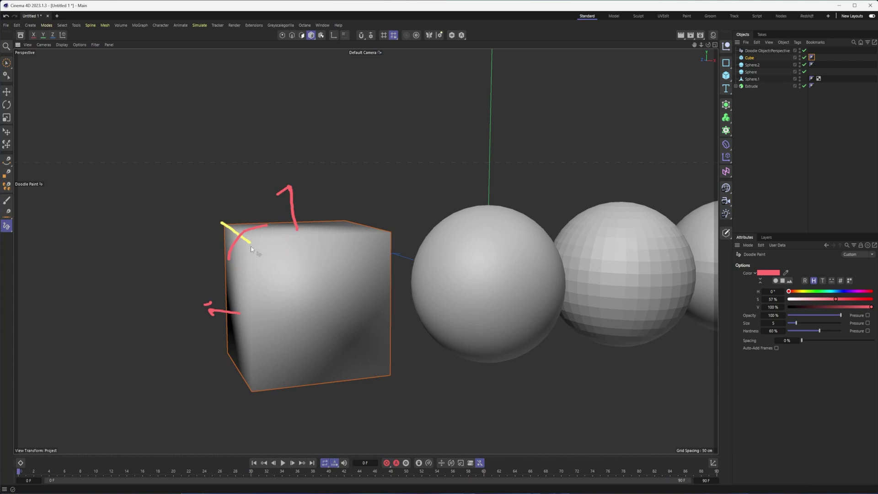
drag(251, 242, 251, 281)
mouse_move(250, 240)
mouse_down()
mouse_move(286, 241)
mouse_move(256, 257)
mouse_up()
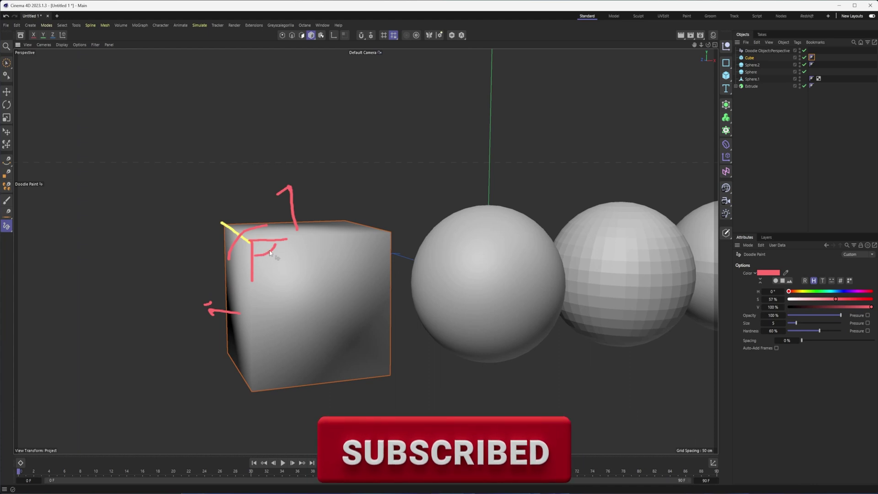
Set the Phong Angle in the cube's Phong tag to 88° and look at the cube from another angle
click(812, 57)
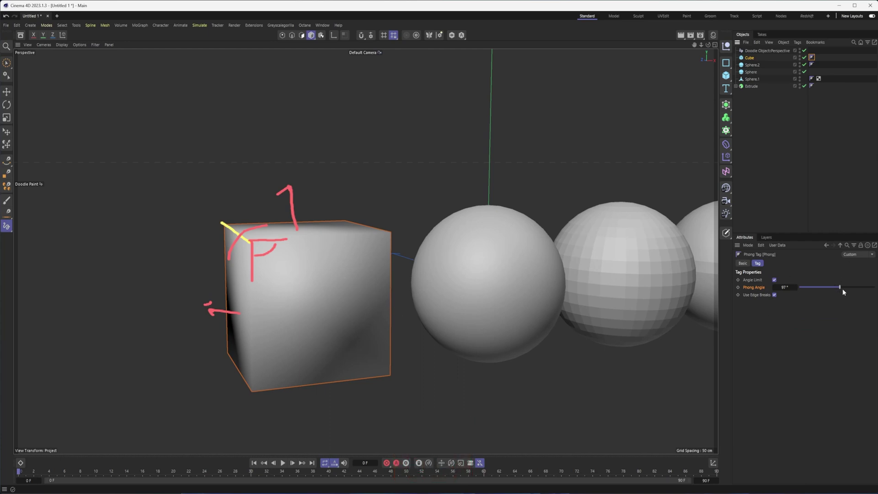
drag(840, 287, 836, 288)
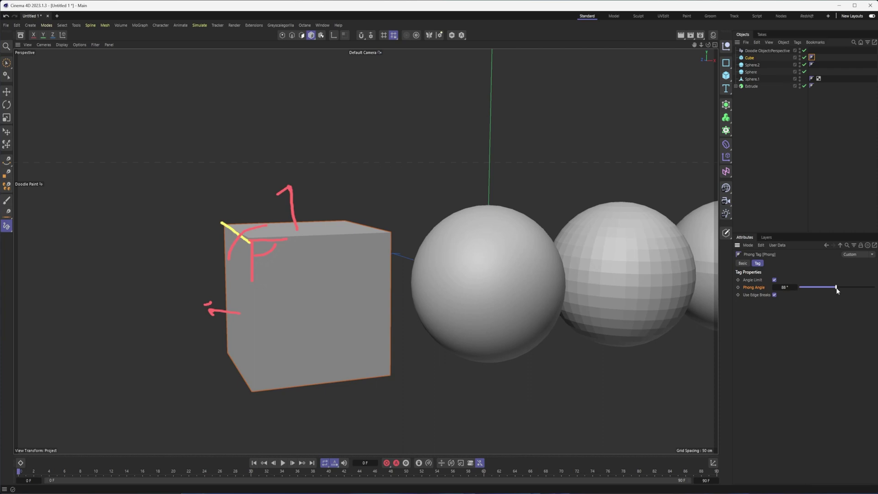
alt+drag(379, 331, 360, 324)
Delete the doodle object and undo the stray doodle mark made on the cube
right_click(762, 51)
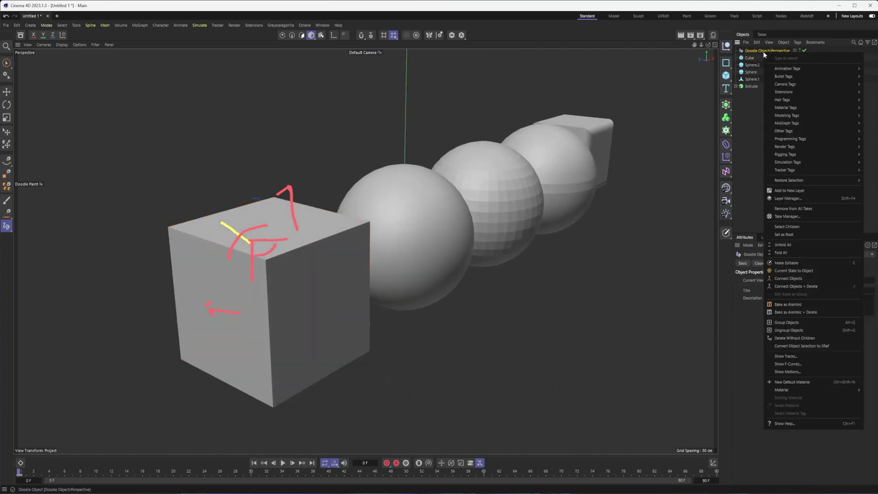
click(756, 50)
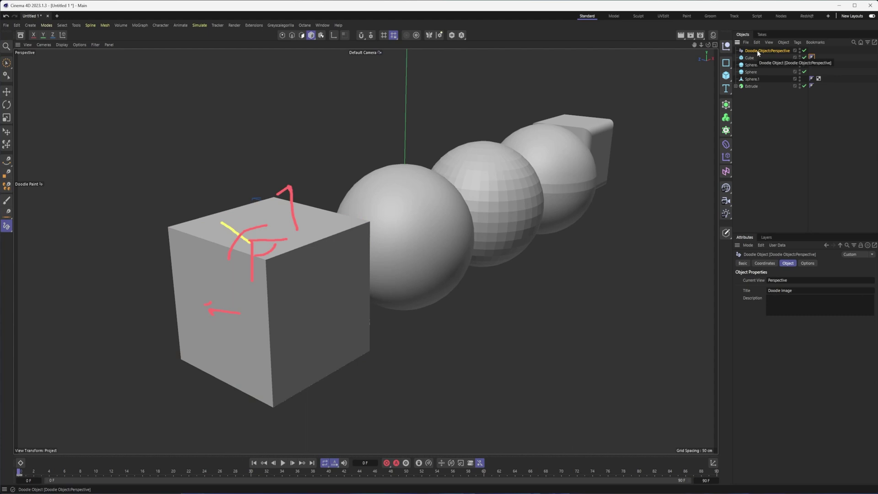
key(Delete)
alt+drag(470, 237, 286, 297)
click(300, 295)
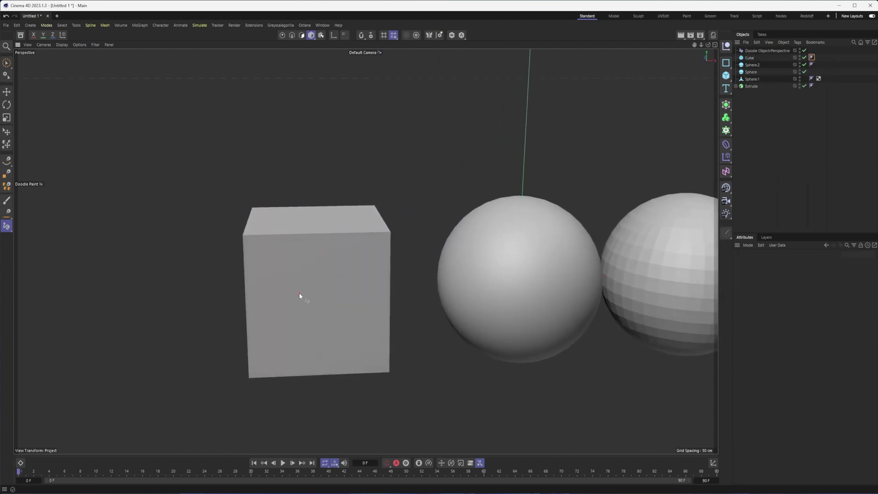
key(ctrl+z)
click(749, 51)
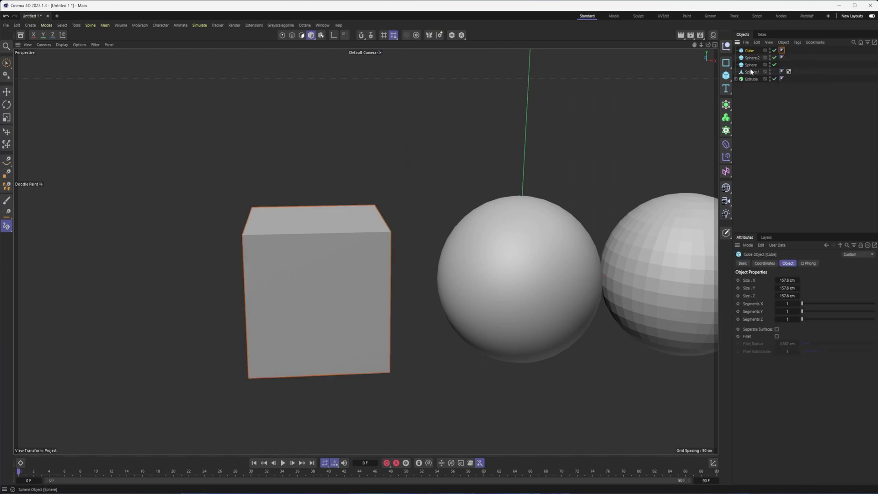
Switch to the Move tool, select the smooth sphere beside the cube and show its Phong tag settings
key(e)
click(531, 238)
alt+middle_drag(568, 260, 413, 257)
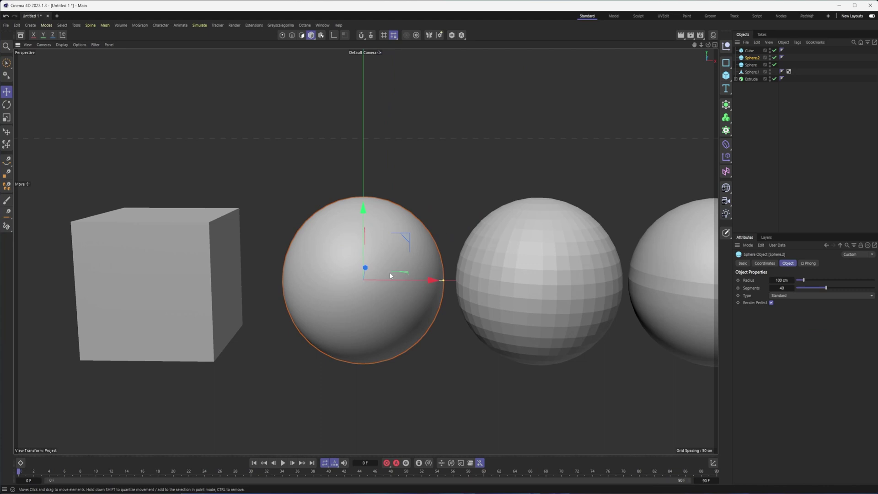
click(781, 58)
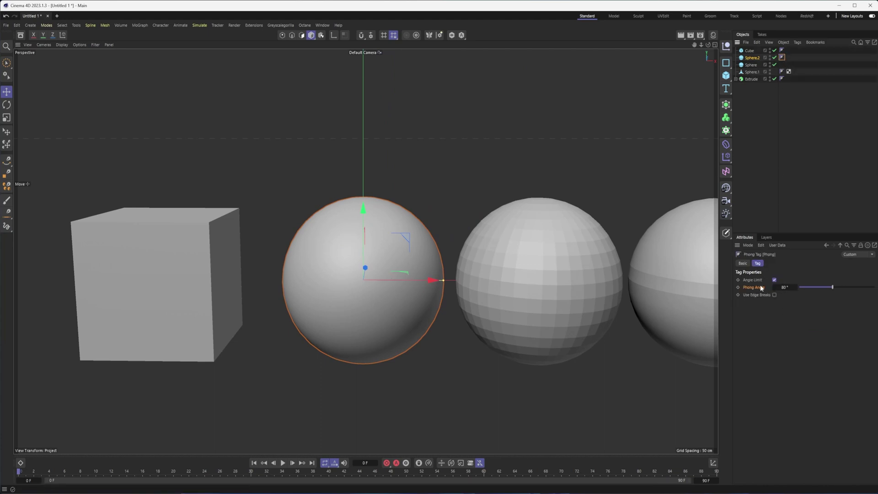
Toggle the smooth sphere's Angle Limit off and on, lower its Phong Angle to 9° and inspect the shading
click(774, 279)
click(774, 279)
drag(834, 289, 832, 290)
drag(804, 298, 802, 299)
alt+drag(353, 236, 365, 297)
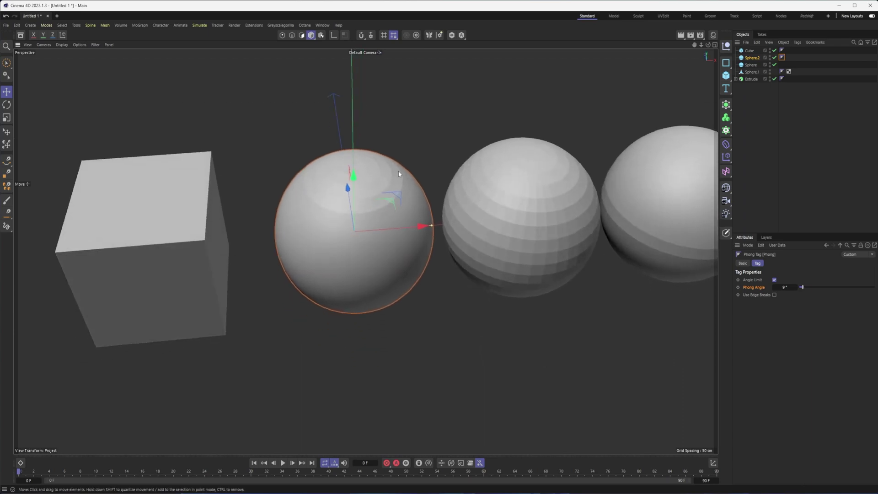
mouse_move(395, 200)
alt+mouse_down()
mouse_move(365, 218)
mouse_move(418, 219)
mouse_move(398, 209)
mouse_move(412, 198)
alt+mouse_up()
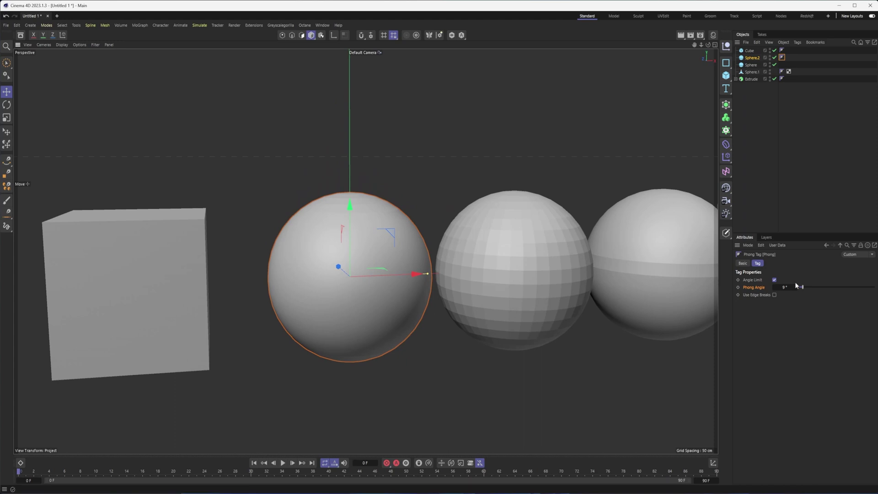
Try a slightly higher Phong Angle on the sphere beside the cube, then set it to 0°
drag(803, 289, 807, 289)
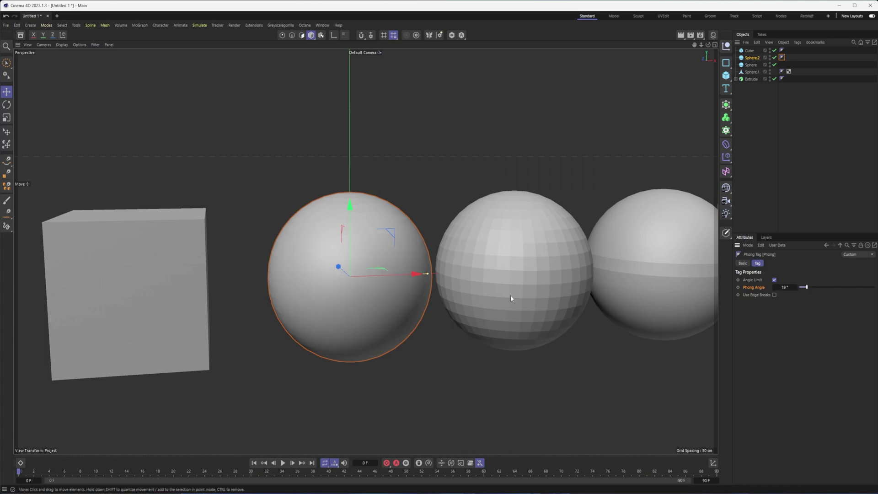
alt+drag(511, 295, 432, 305)
drag(806, 288, 801, 288)
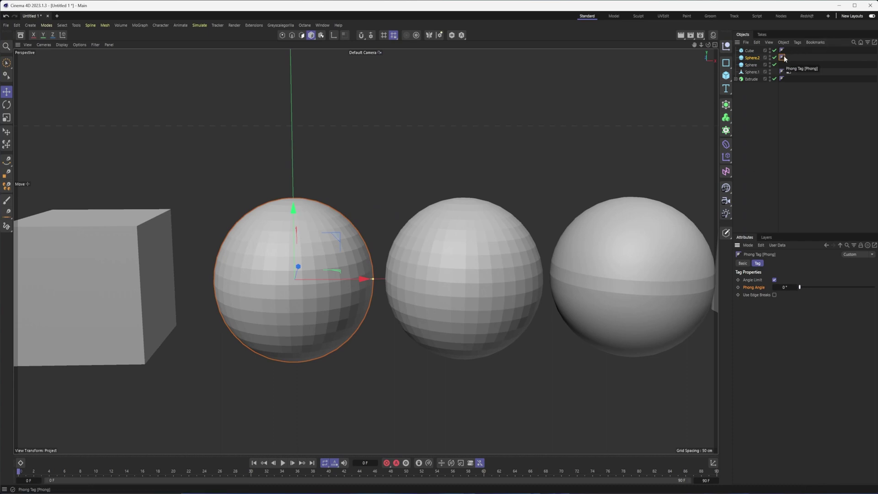
Try a much higher segment count on the sphere beside the cube, then set Segments back to 40
click(753, 58)
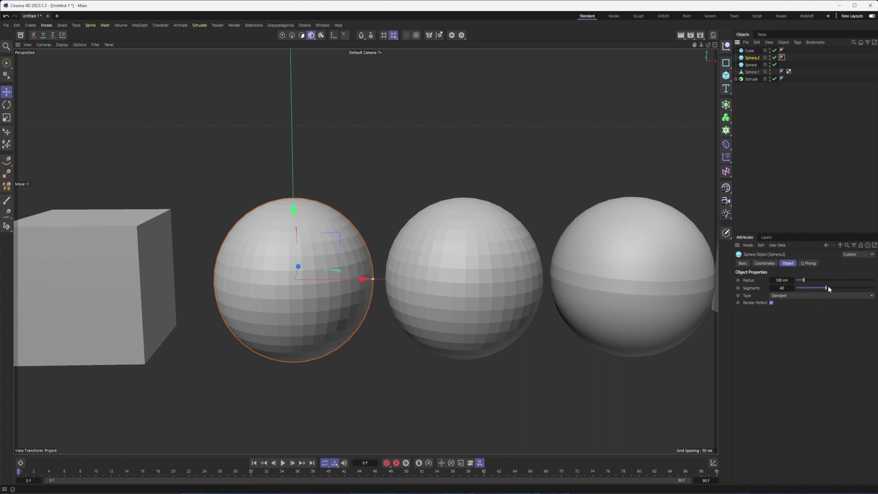
drag(827, 285, 874, 287)
mouse_move(791, 287)
mouse_down()
mouse_move(792, 263)
mouse_move(791, 286)
mouse_up()
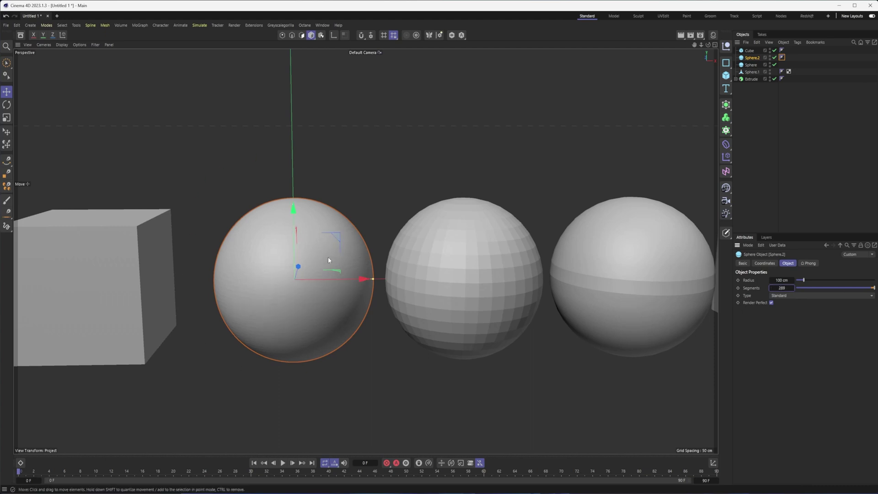
text(40)
key(Return)
alt+middle_drag(386, 310, 365, 323)
Show Sphere.2's Phong Angle and Use Edge Breaks settings and compare its shading with the other two spheres
click(781, 57)
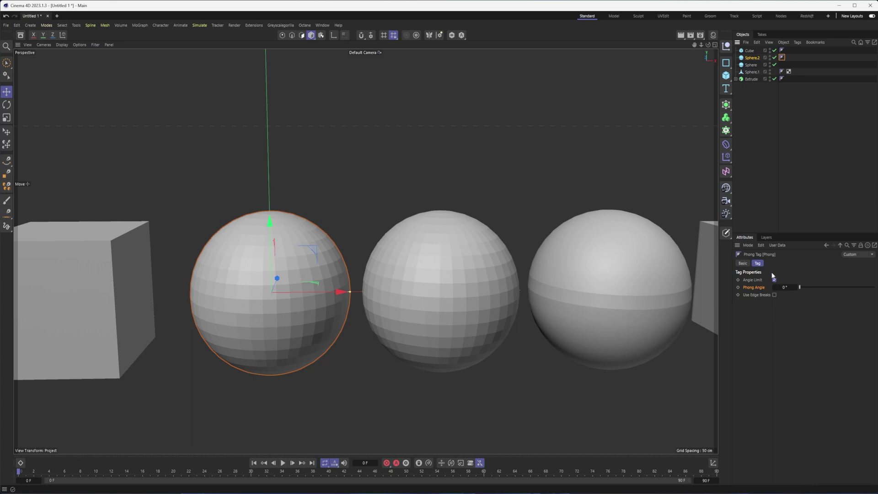
click(784, 287)
click(755, 295)
alt+middle_drag(550, 278, 447, 278)
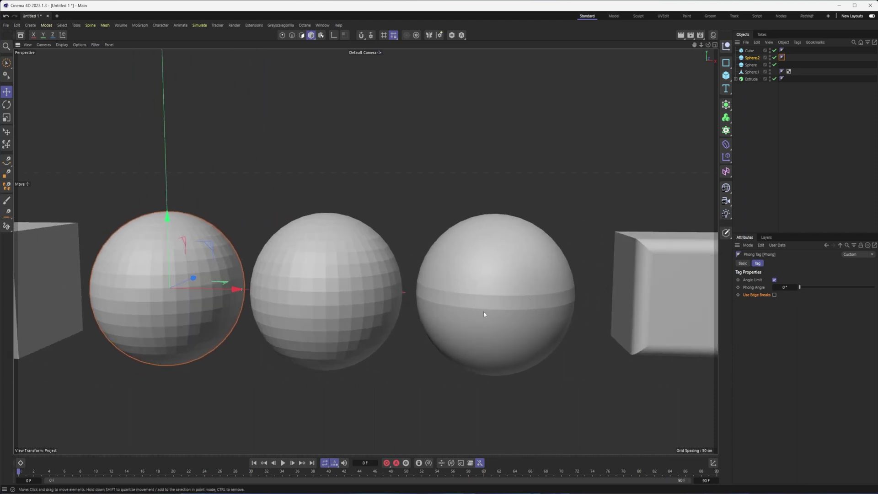
alt+middle_drag(484, 314, 516, 318)
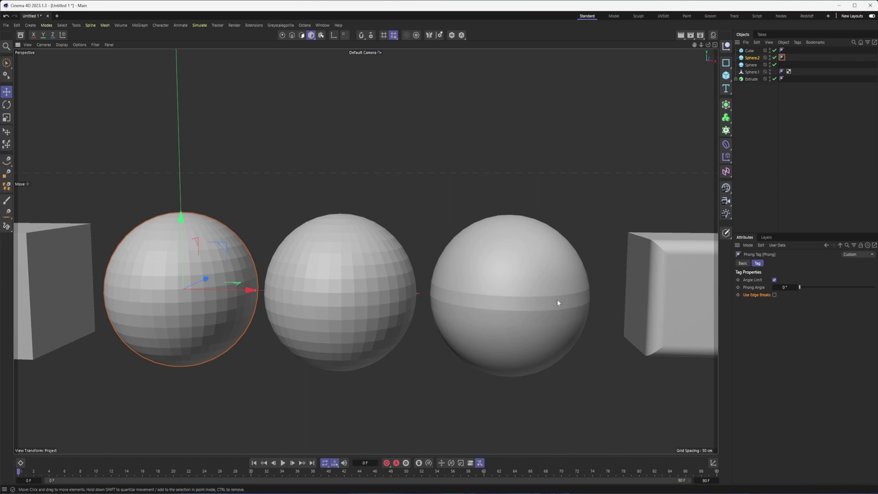
alt+middle_drag(421, 304, 451, 309)
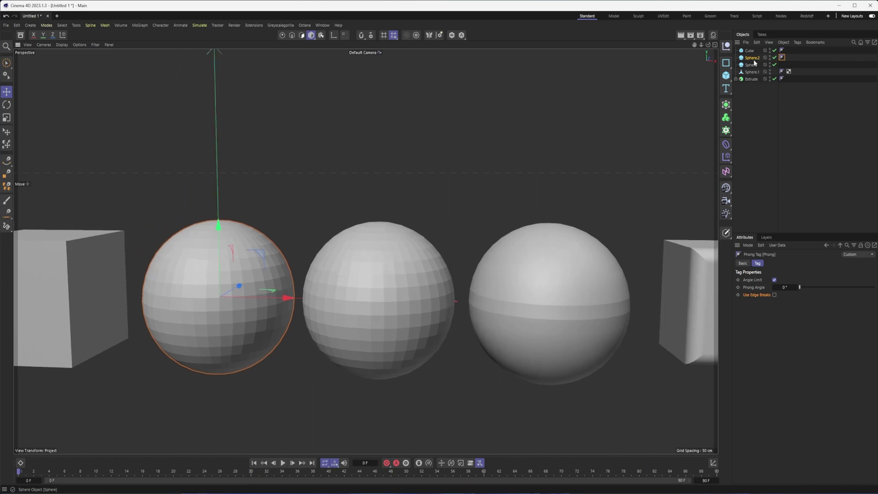
Set Sphere.2's Phong Angle to 40° and inspect its shading beside the cube
click(785, 287)
text(40)
key(Return)
alt+middle_drag(370, 247, 561, 254)
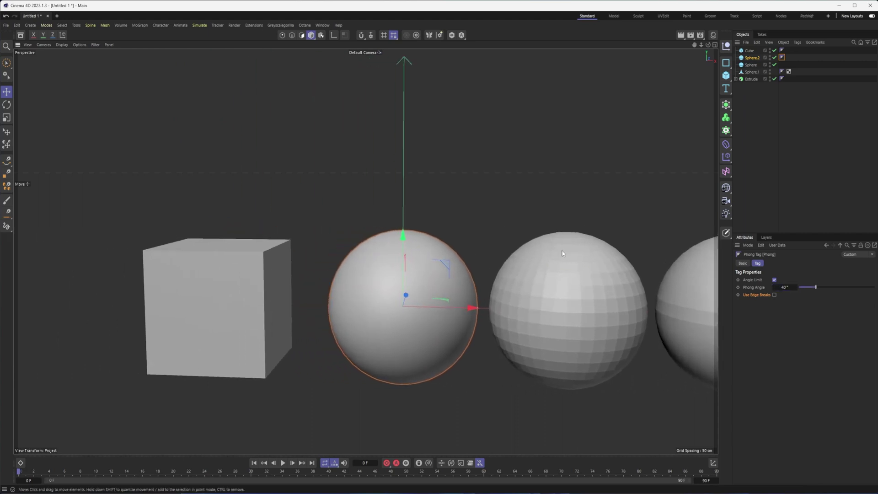
Convert Sphere.2 to an editable polygon object and show its mesh in edge mode
click(751, 58)
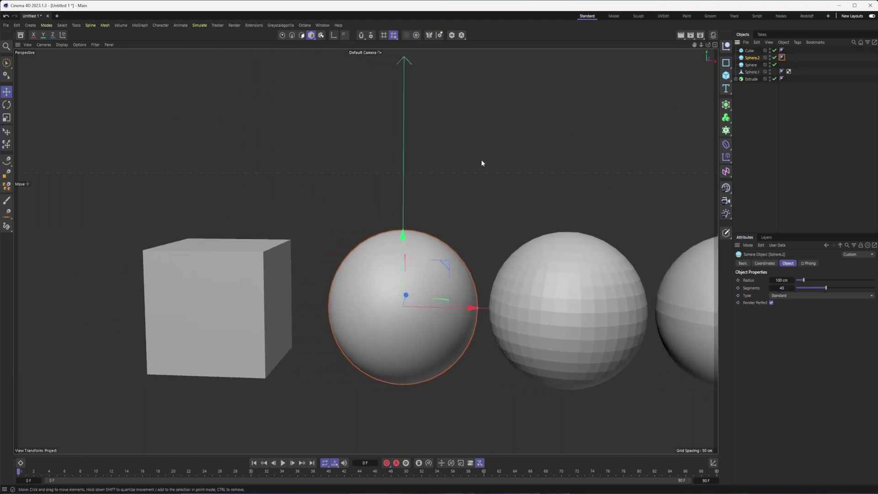
key(c)
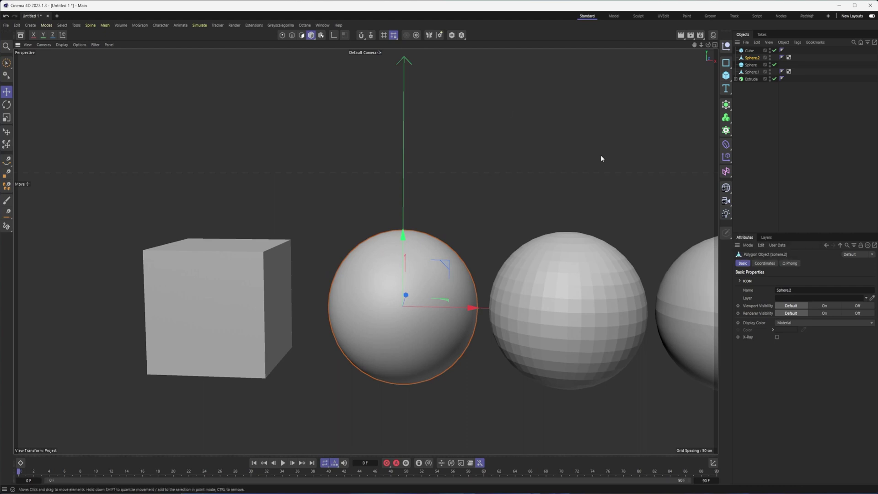
click(292, 35)
alt+right_drag(379, 300, 421, 296)
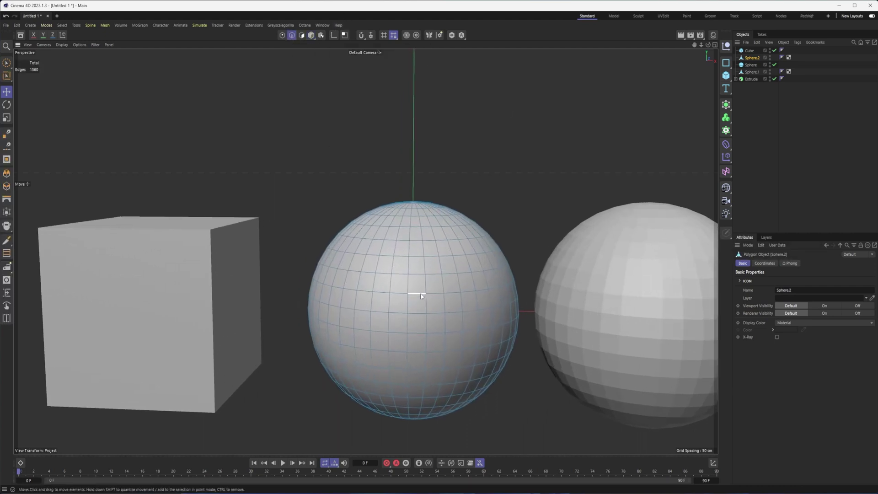
Select two adjacent horizontal edge loops around the middle of Sphere.2 with Loop Selection
key(v)
mouse_move(437, 280)
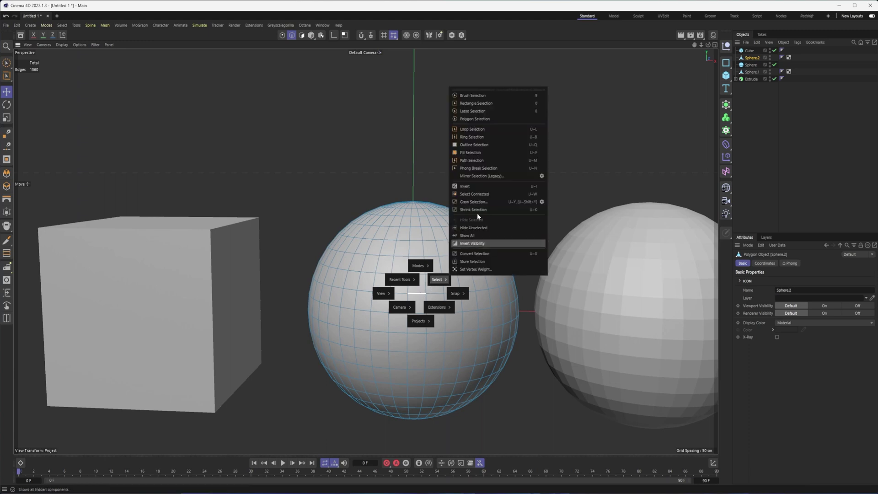
click(472, 130)
click(430, 292)
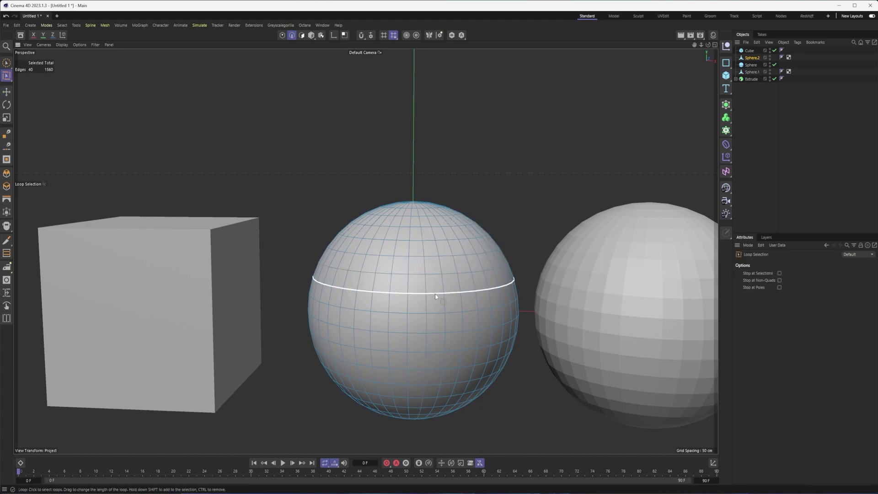
alt+middle_drag(440, 257, 433, 232)
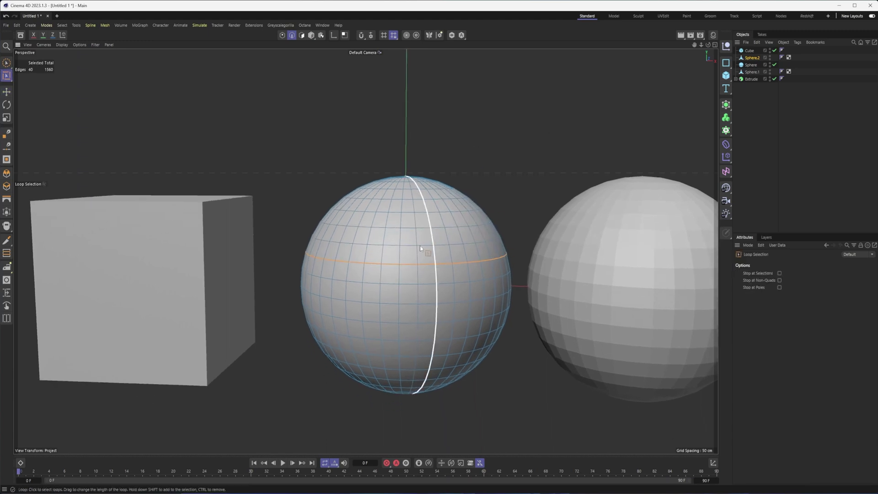
shift+click(409, 284)
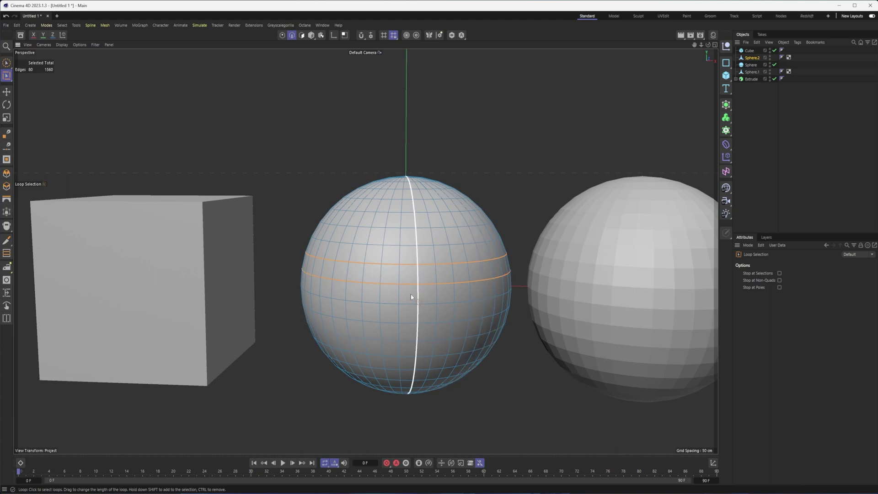
Apply Break Phong Shading to Sphere.2's two selected edge loops and return to model mode
right_click(498, 155)
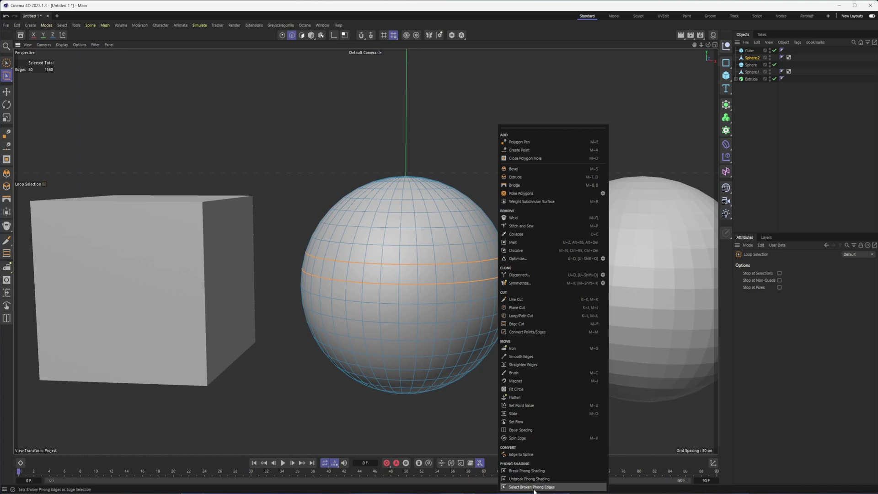
click(550, 470)
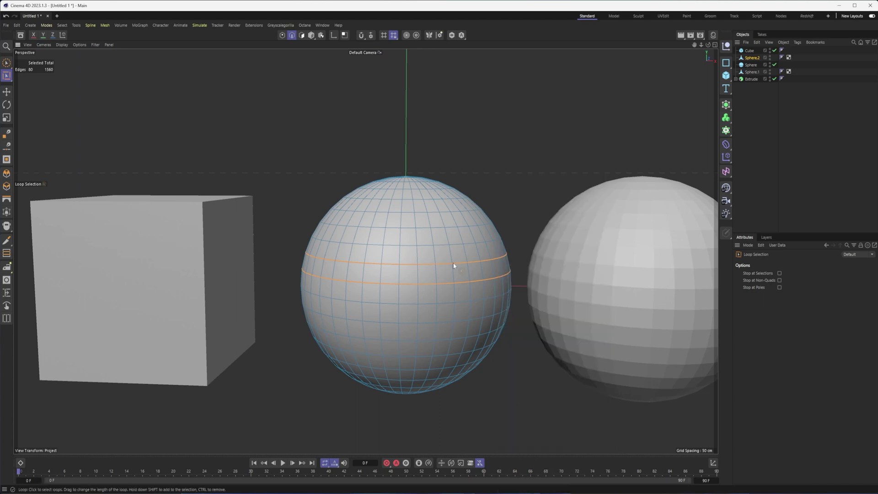
click(312, 37)
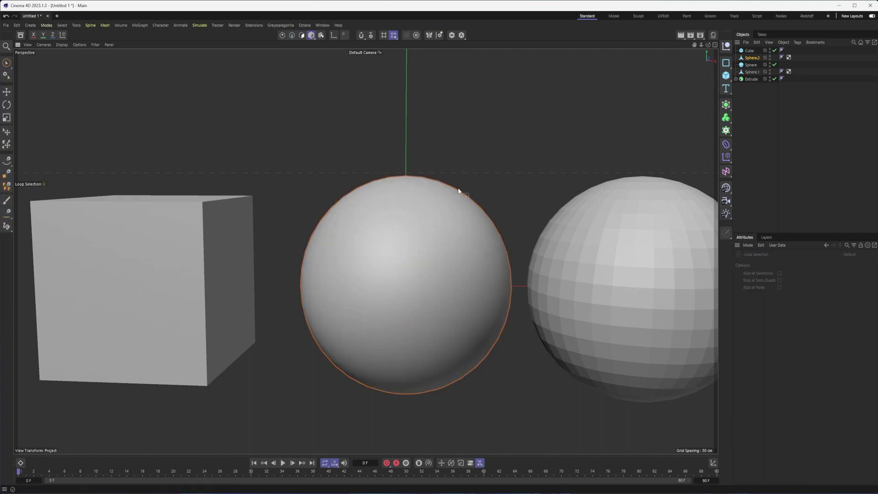
click(292, 37)
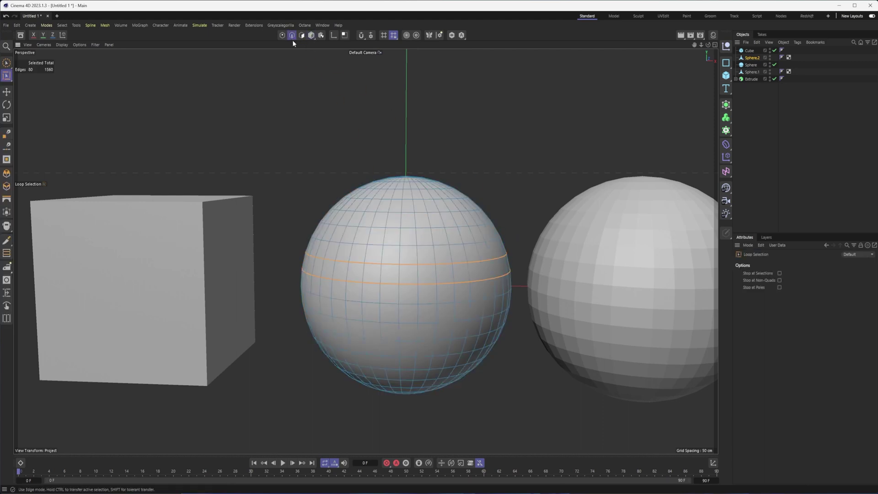
right_click(460, 158)
click(503, 471)
click(303, 35)
click(311, 35)
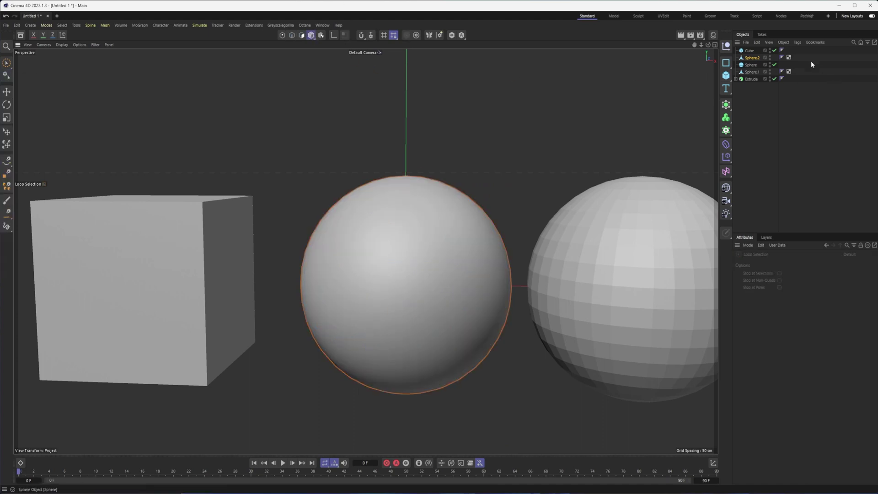
Enable Use Edge Breaks in Sphere.2's Phong tag, toggling it off and on to compare the shading
click(782, 58)
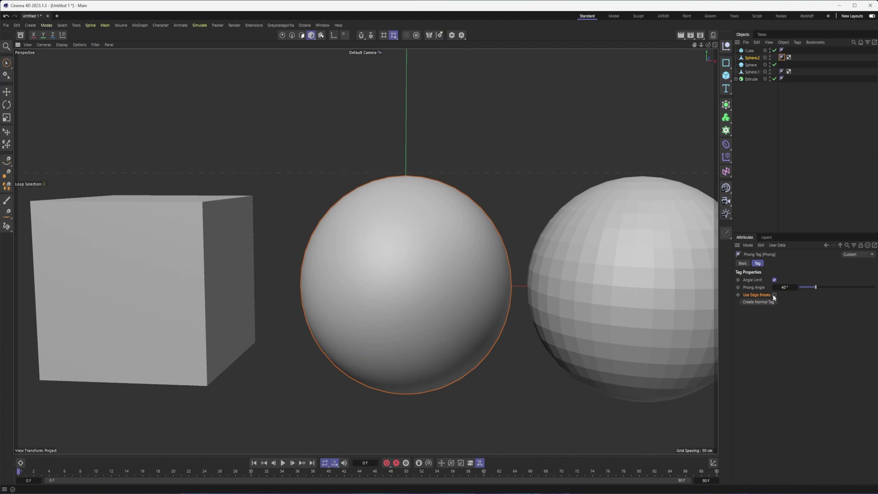
click(774, 295)
alt+drag(448, 320, 442, 322)
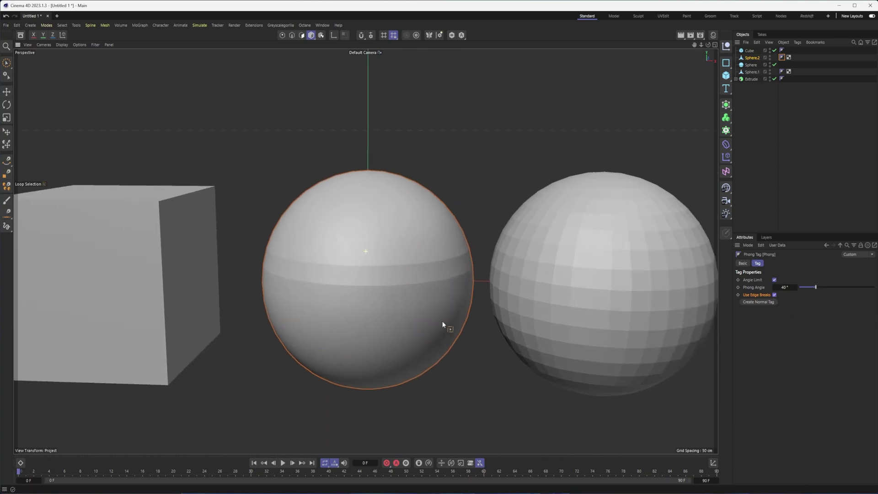
click(774, 295)
click(774, 294)
alt+drag(409, 345, 577, 108)
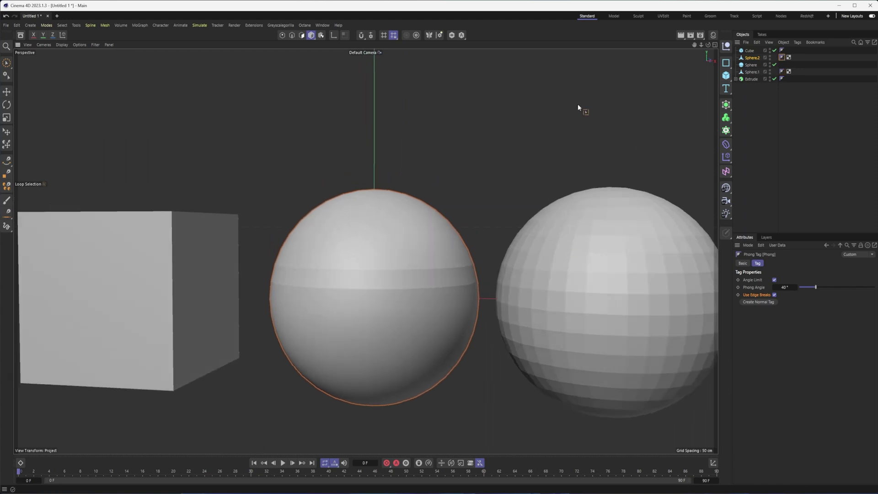
Apply Unbreak Phong Shading to the two selected edge loops and check Sphere.2's surface in model mode
click(292, 35)
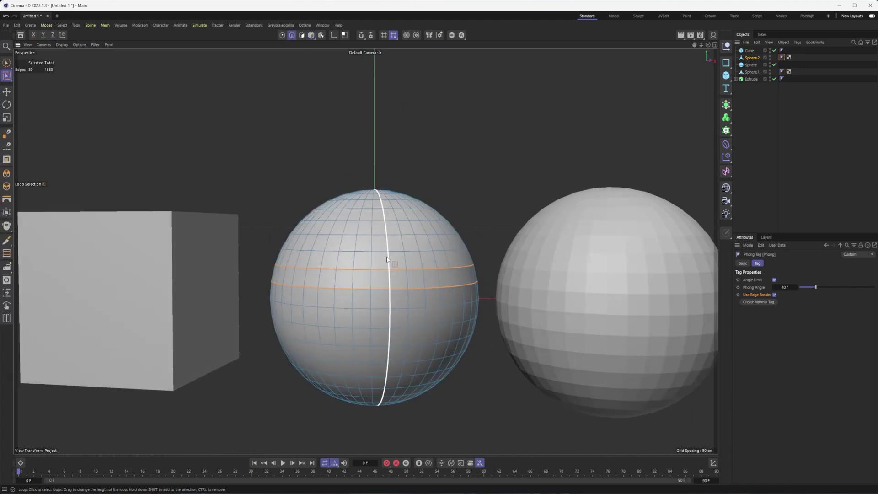
right_click(464, 182)
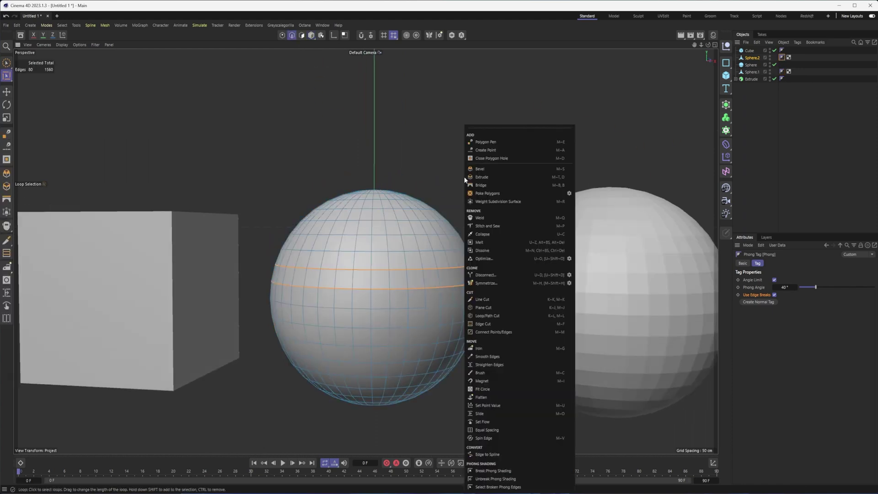
click(494, 478)
click(311, 35)
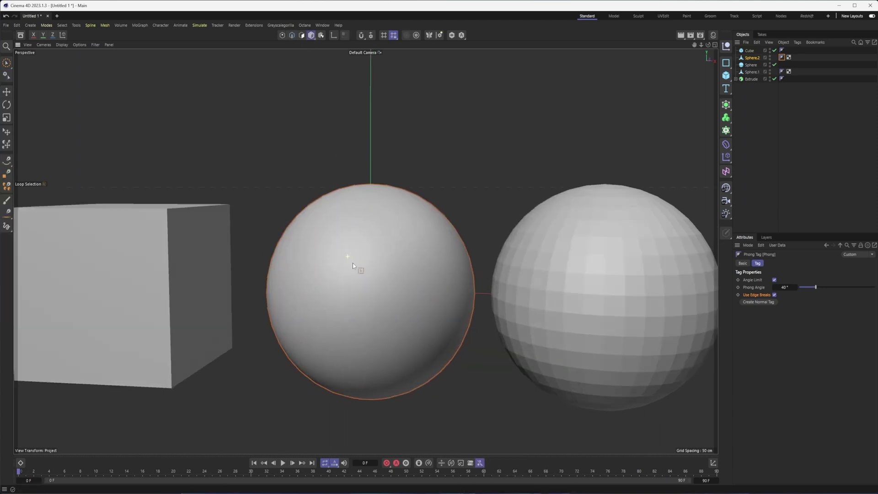
mouse_move(352, 263)
alt+mouse_down()
mouse_move(349, 255)
mouse_move(369, 265)
alt+mouse_up()
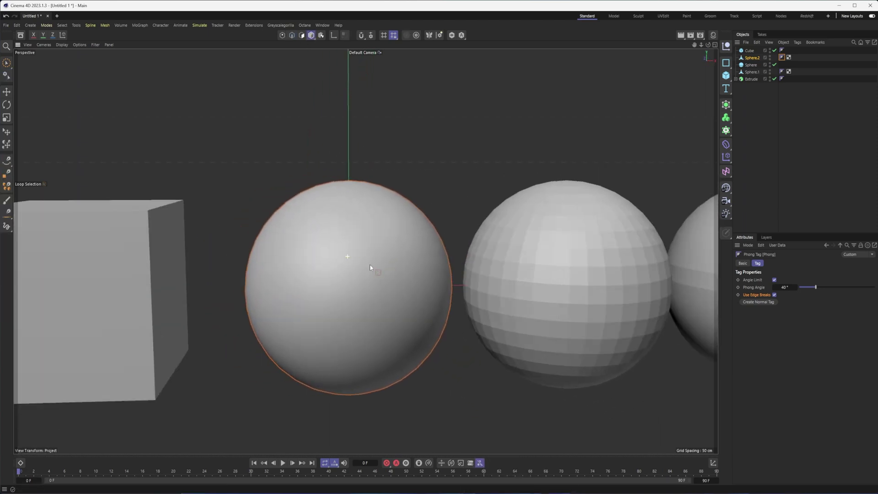
Clear Sphere.2's edge selection and run Select Broken Phong Edges on it
click(291, 36)
right_click(414, 183)
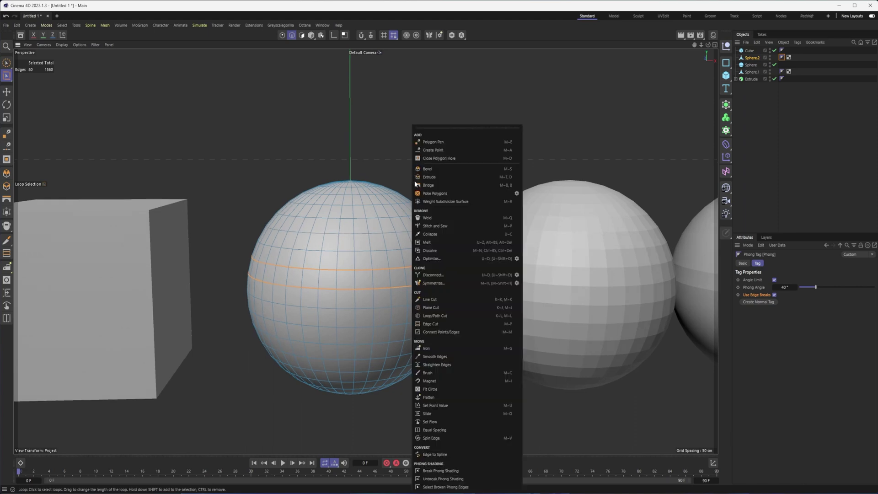
click(286, 421)
click(275, 424)
right_click(488, 158)
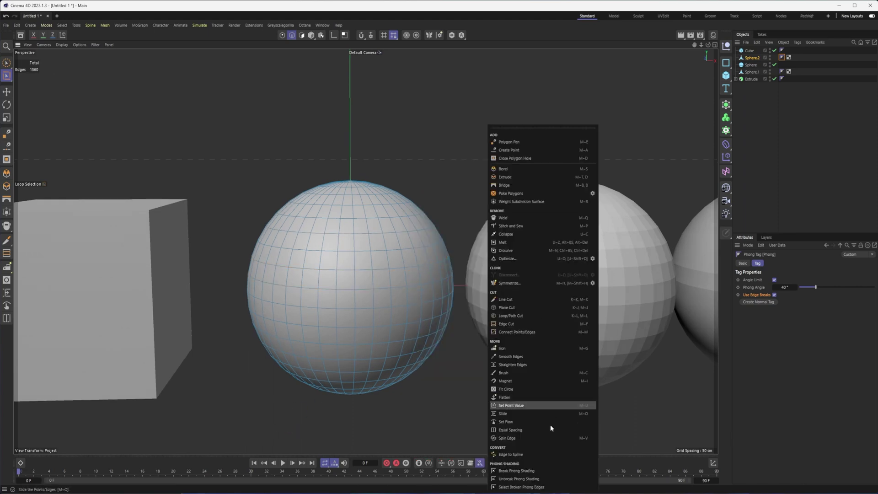
click(527, 488)
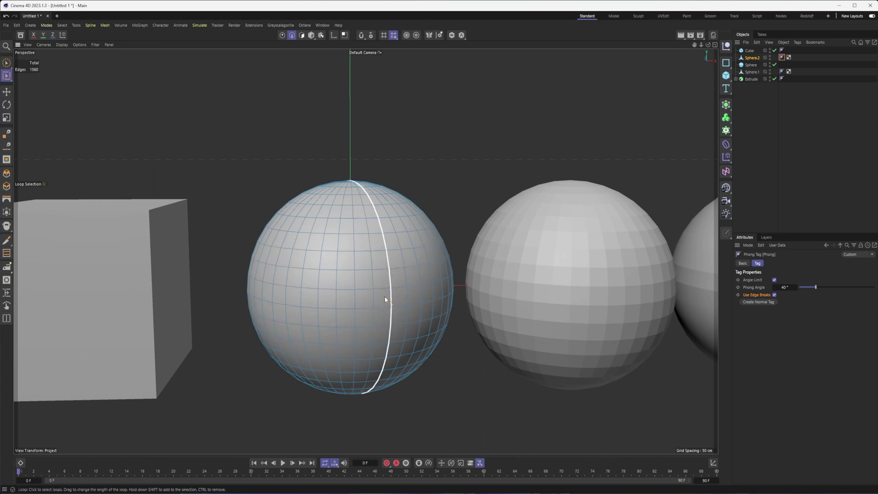
Examine Sphere.1's polygons along its flat-shaded band in polygon mode and compare it with the other objects
alt+middle_drag(475, 280, 265, 295)
alt+middle_drag(429, 221, 308, 213)
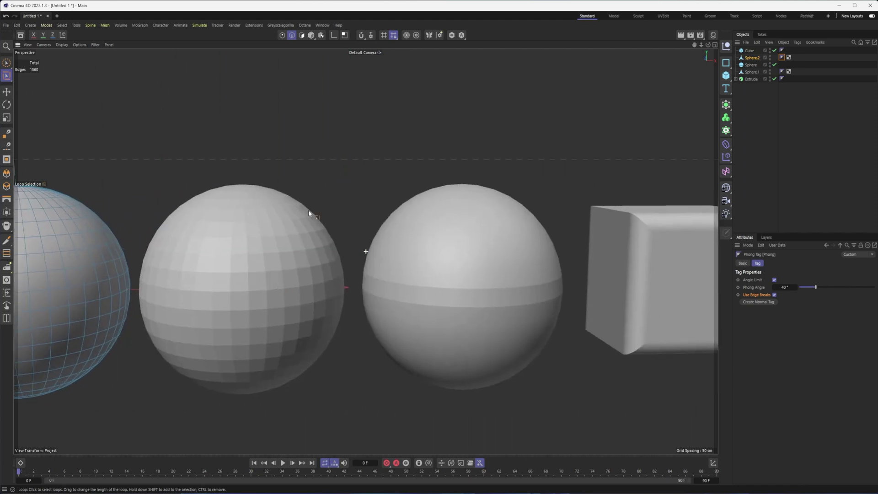
click(302, 36)
alt+middle_drag(674, 180, 624, 178)
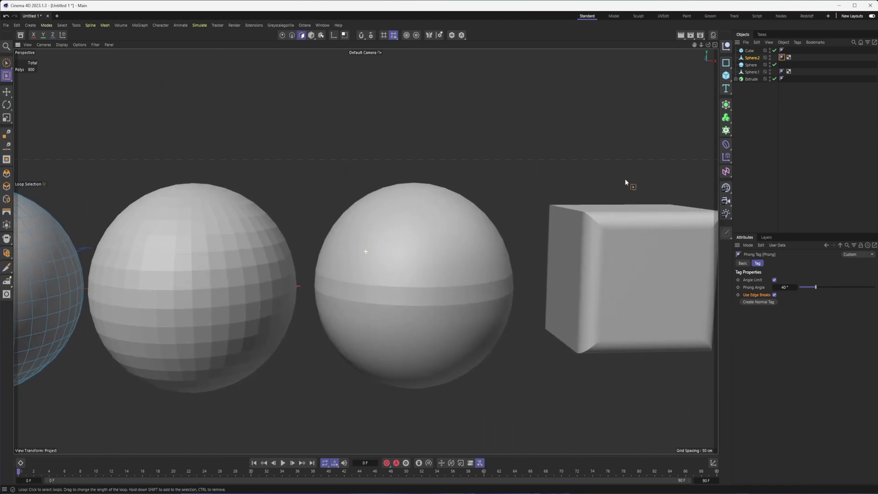
click(751, 72)
alt+drag(468, 301, 456, 309)
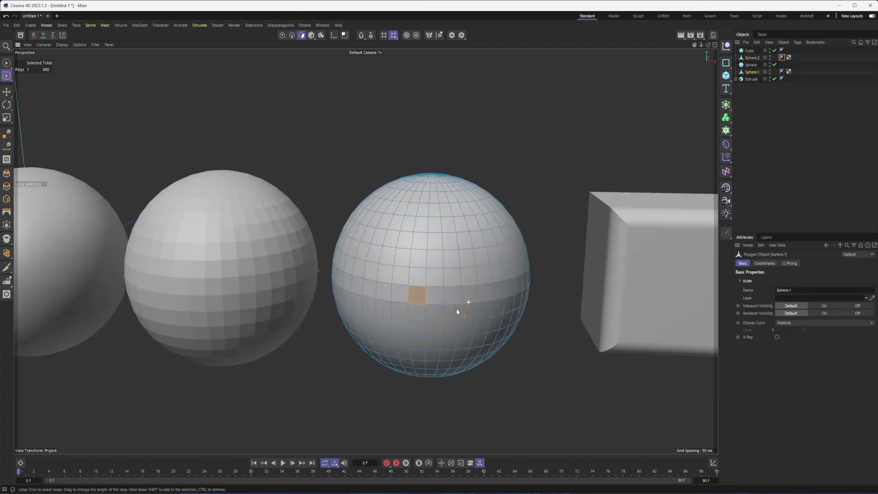
scroll(456, 305, up, 5)
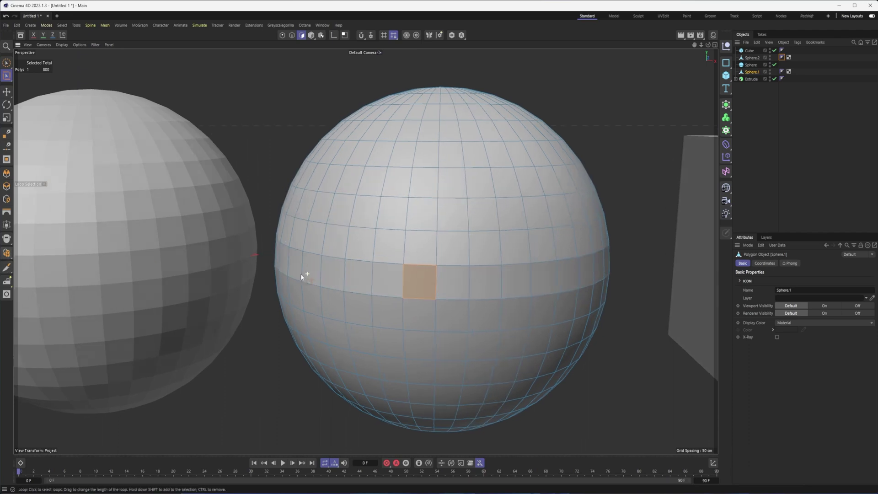
alt+drag(304, 274, 382, 296)
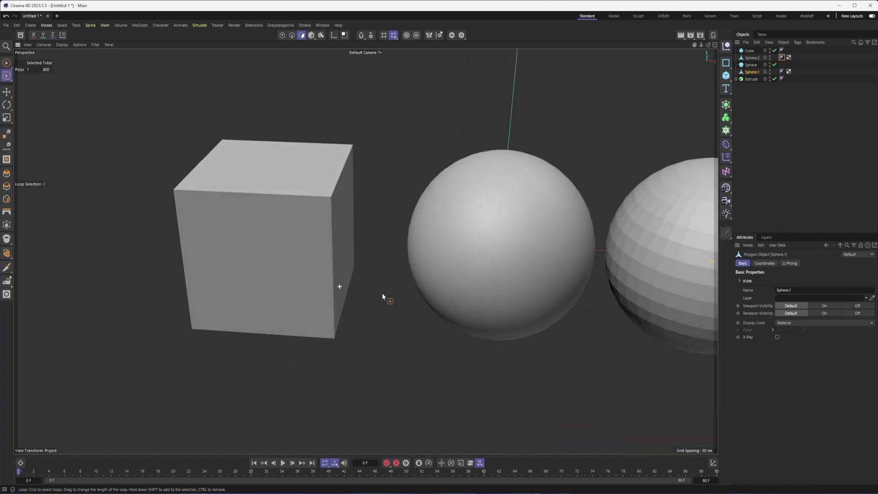
Draw red Doodle Paint arrows pointing up from the cube's top face and outward from its right side face
click(311, 35)
key(e)
click(267, 169)
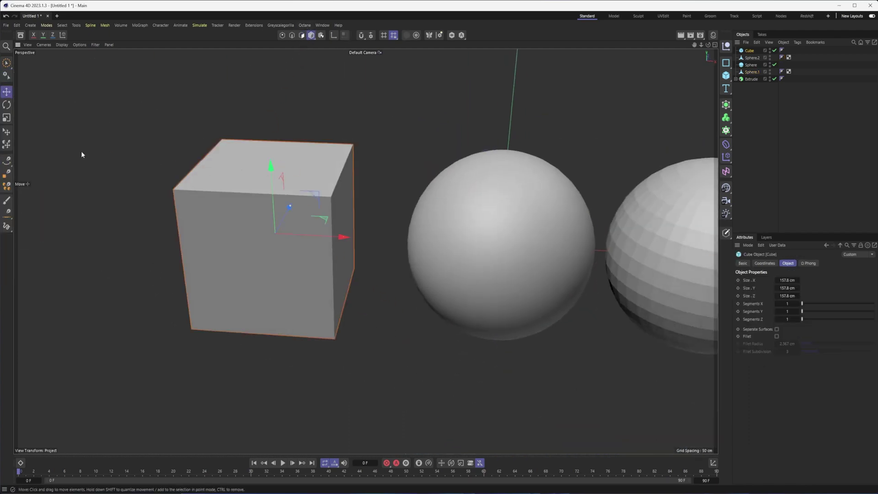
click(6, 226)
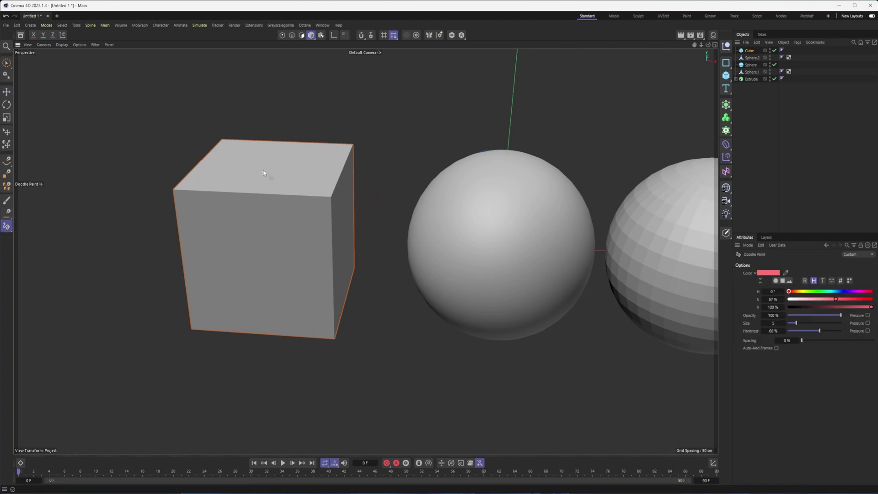
alt+drag(263, 169, 269, 162)
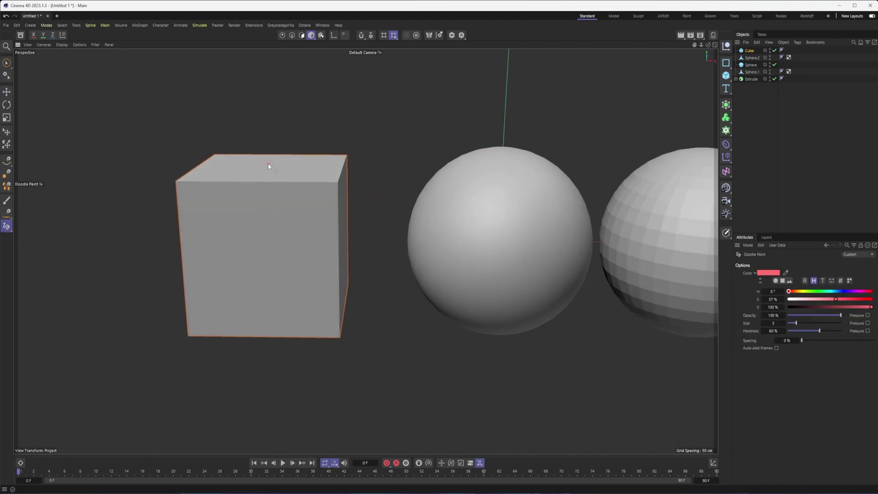
mouse_move(247, 86)
mouse_down()
mouse_move(264, 78)
mouse_move(285, 89)
mouse_up()
drag(343, 236, 411, 226)
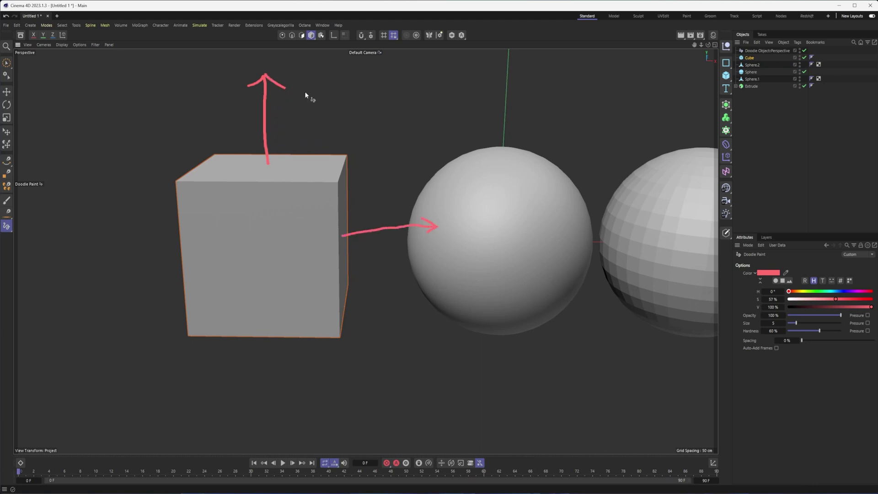
Convert the cube to an editable polygon object and select all its polygons
click(301, 35)
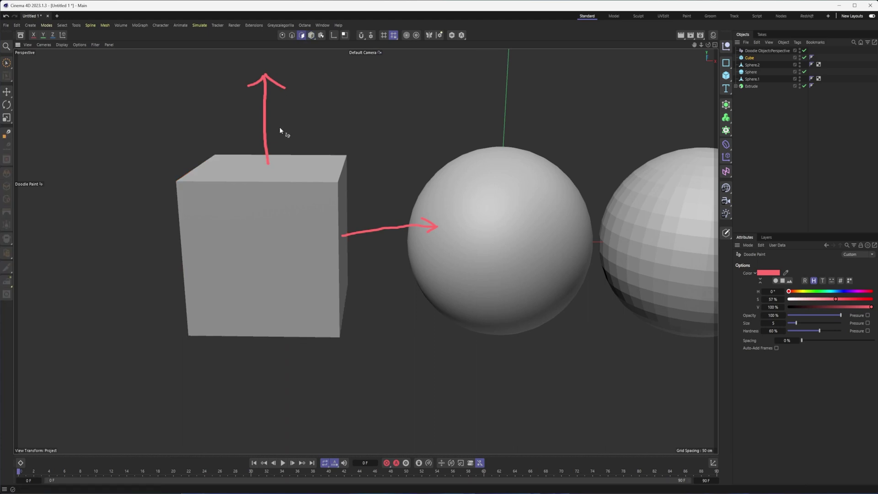
click(750, 58)
key(c)
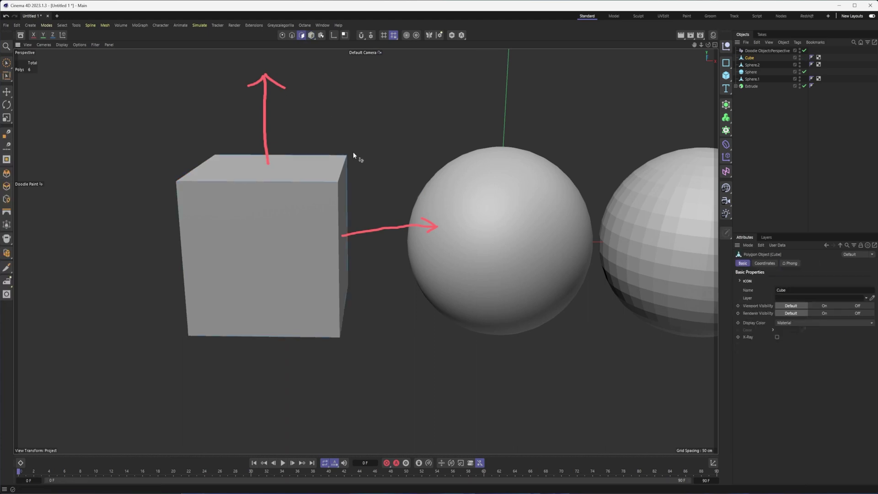
key(ctrl+a)
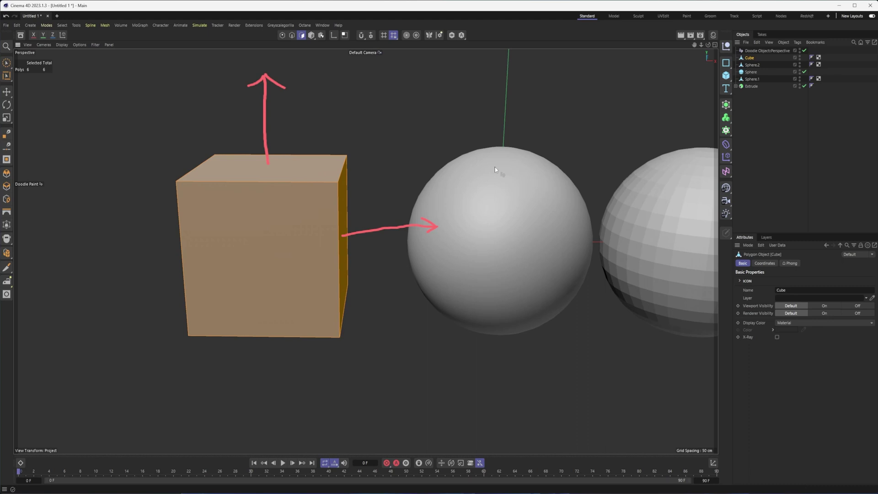
Try reversing the normals on all of the cube's selected polygons, and undo the reversal
right_click(383, 127)
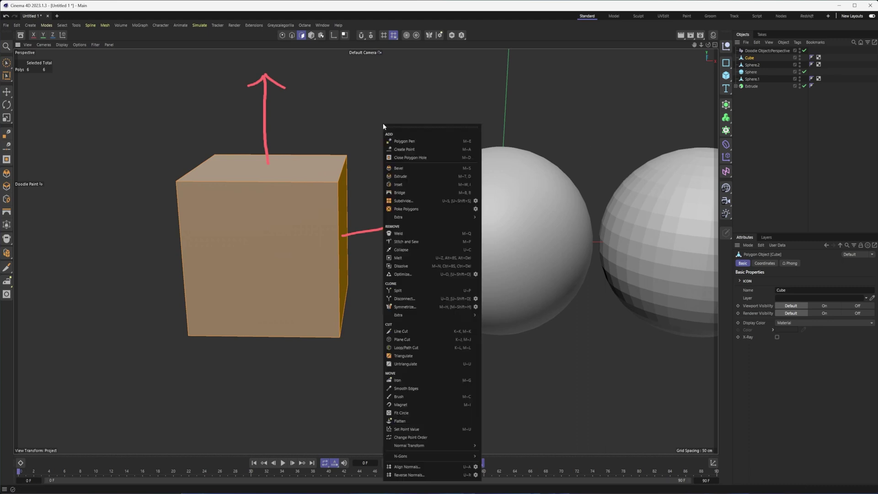
click(404, 475)
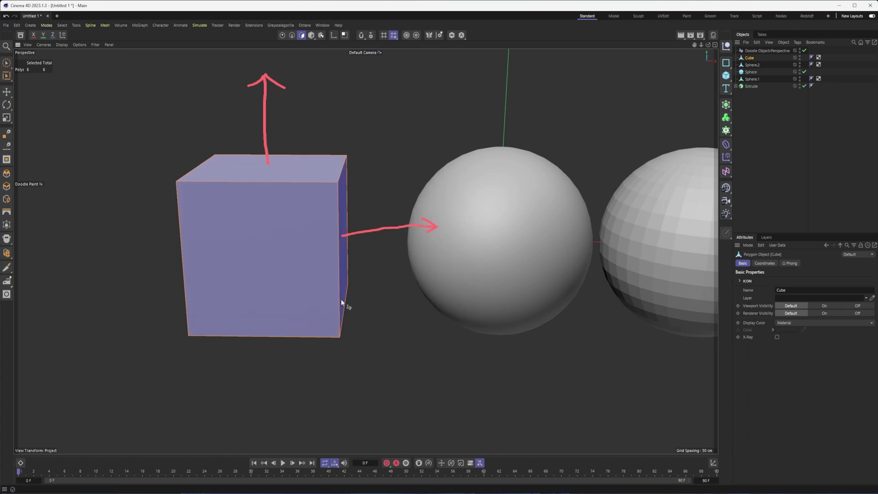
alt+middle_drag(391, 262, 357, 270)
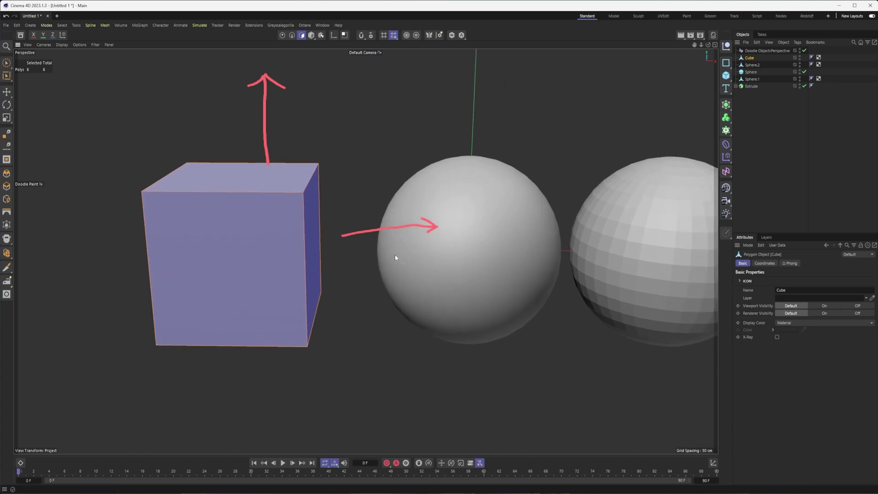
key(ctrl+z)
Delete the Doodle Object to remove the red arrows from the scene
click(754, 50)
key(Delete)
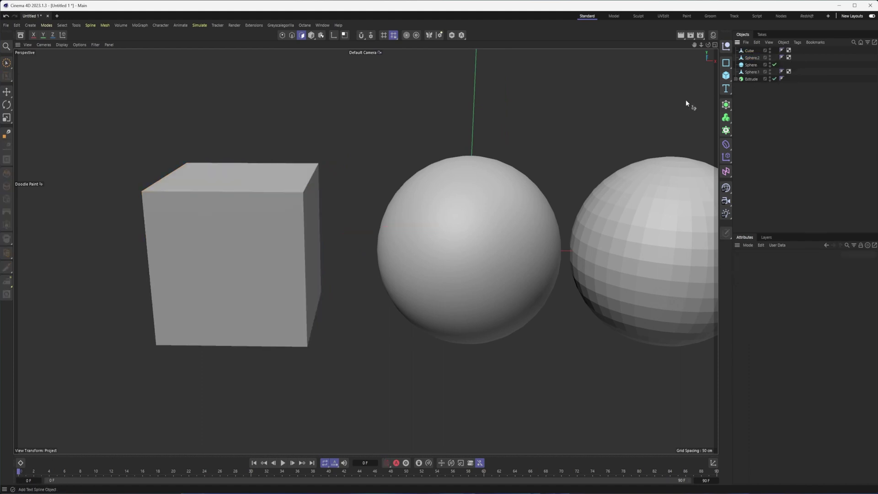
Reverse the normal of Sphere.1's selected polygon and inspect the sphere's shading in model mode
alt+middle_drag(507, 300, 250, 313)
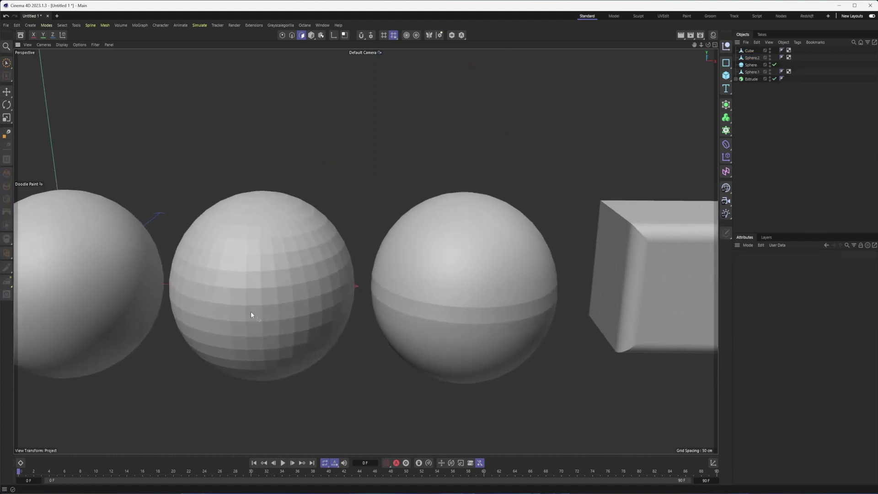
click(750, 57)
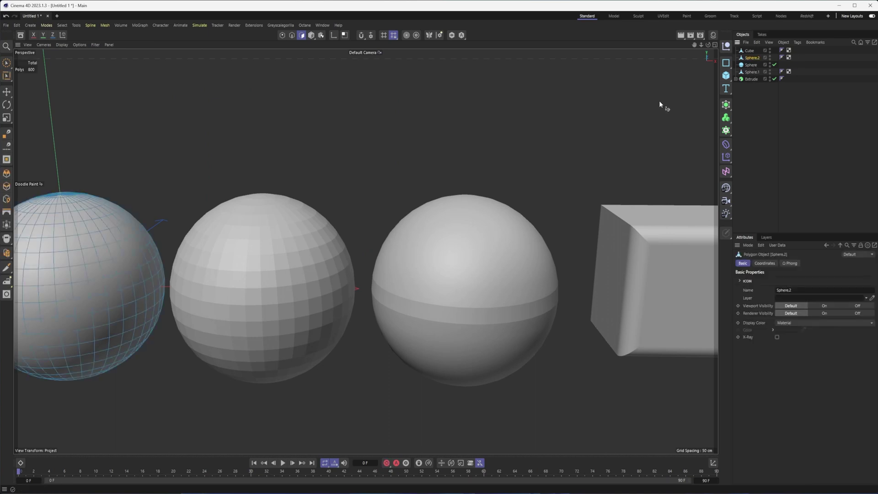
click(751, 72)
scroll(470, 293, up, 1)
scroll(470, 295, up, 2)
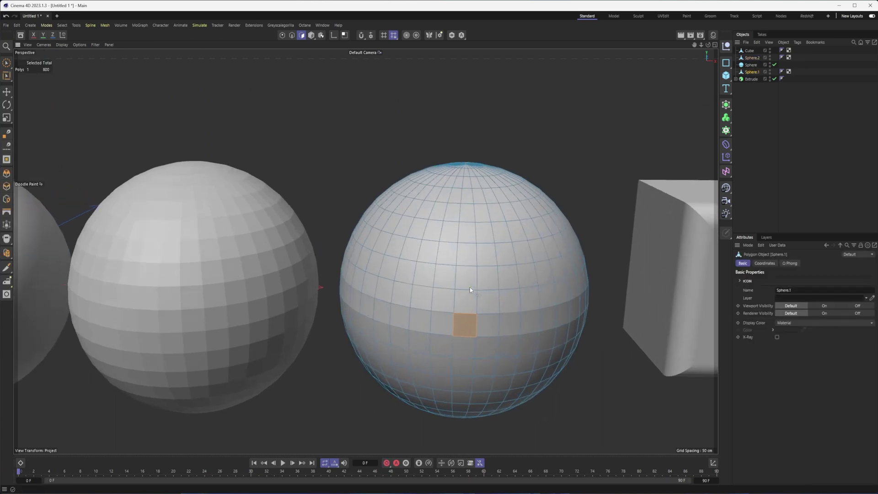
right_click(548, 117)
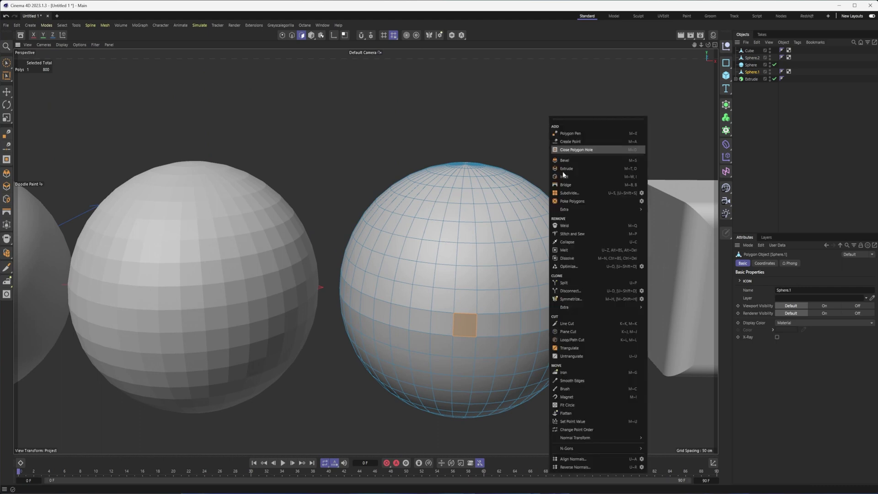
click(575, 466)
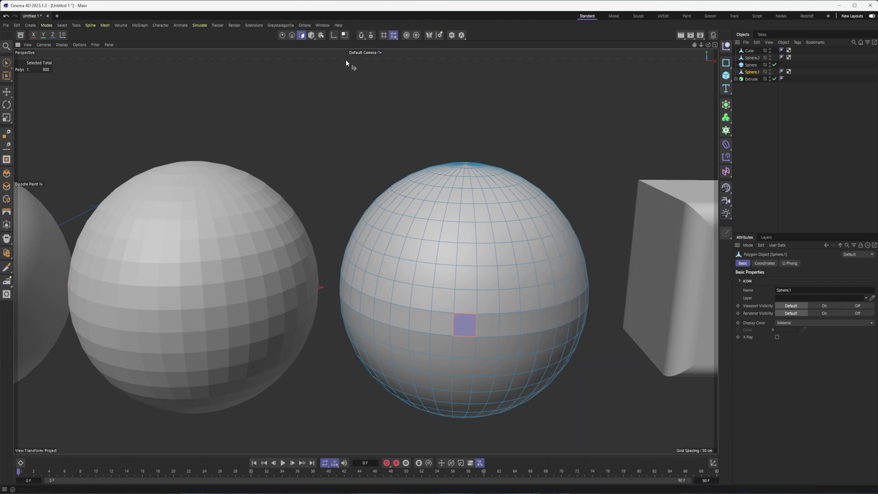
click(311, 35)
alt+drag(399, 180, 423, 184)
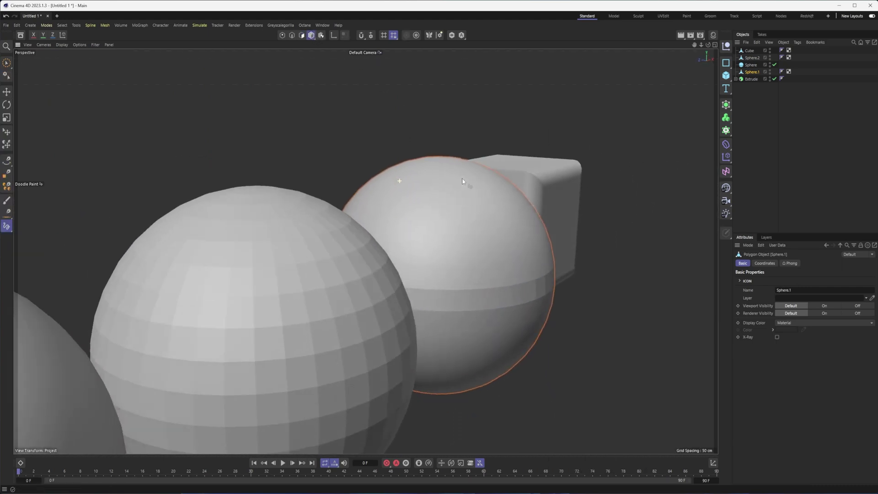
alt+drag(461, 181, 399, 192)
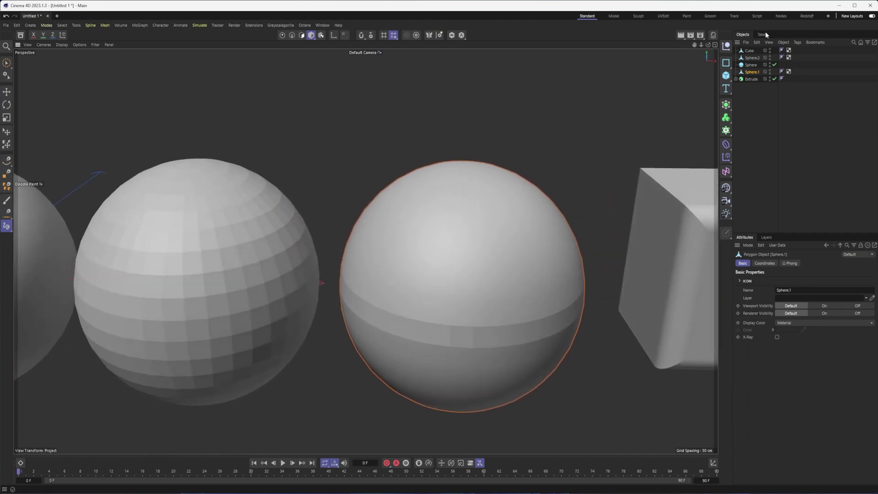
Disable Use Edge Breaks in Sphere.1's Phong tag, inspect the reversed polygon, and enable the option again
click(782, 71)
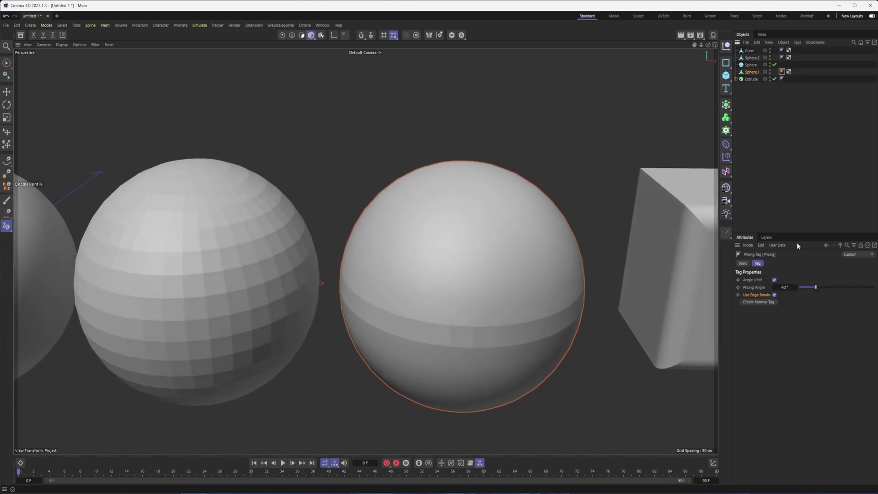
click(773, 295)
alt+drag(448, 361, 479, 355)
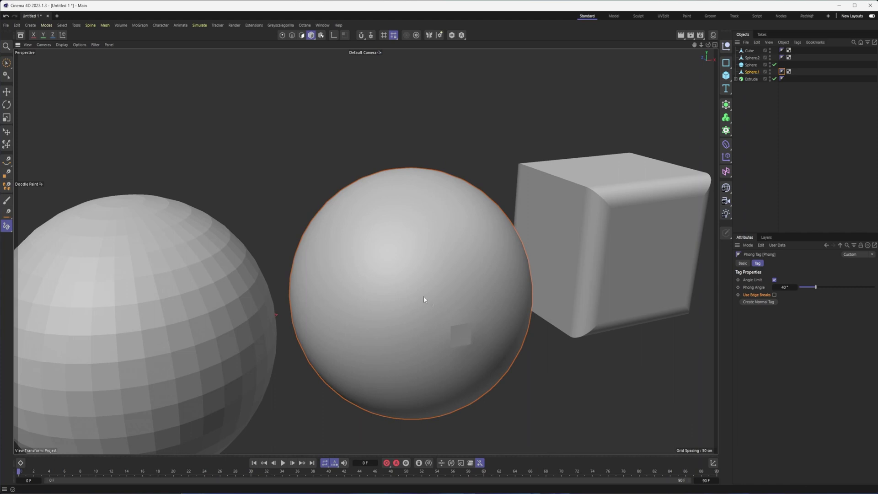
alt+drag(424, 295, 456, 309)
click(774, 295)
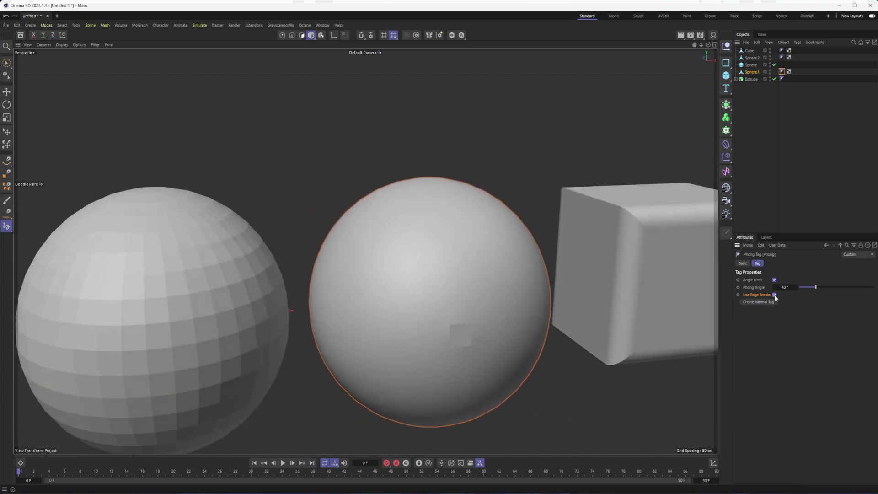
Select the Extrude object and toggle Break Phong Rounding on its caps, leaving it off to compare the bevel shading
alt+drag(585, 227, 396, 257)
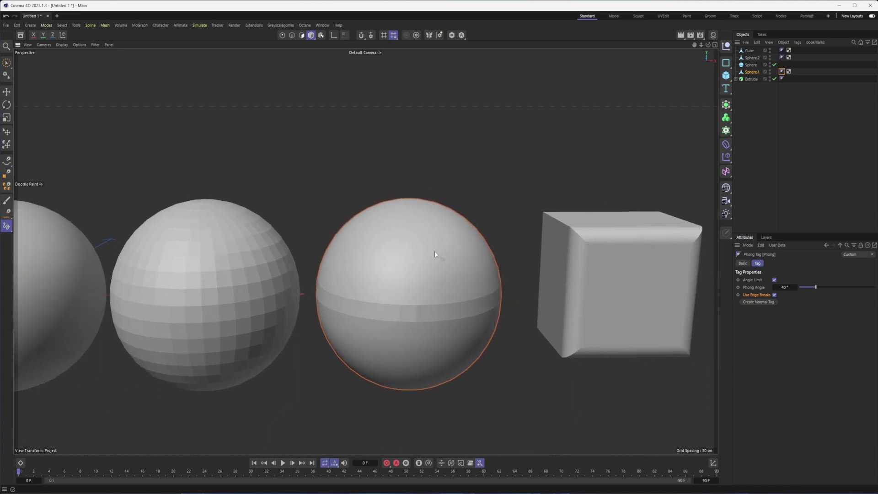
alt+drag(539, 245, 283, 245)
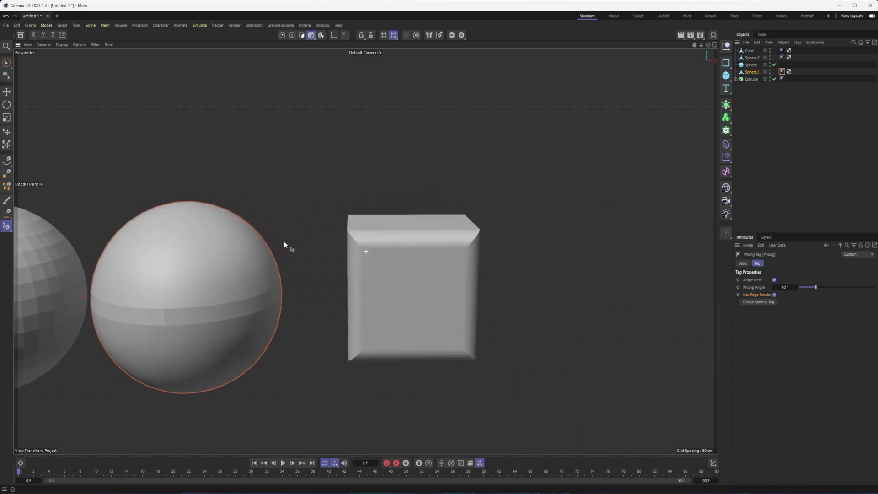
click(752, 78)
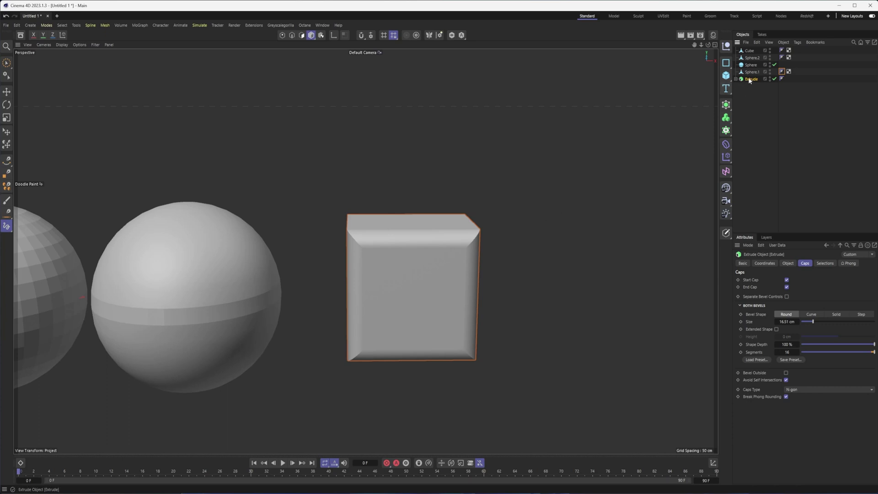
mouse_move(421, 246)
alt+mouse_down()
mouse_move(437, 246)
mouse_move(378, 246)
mouse_move(391, 246)
alt+mouse_up()
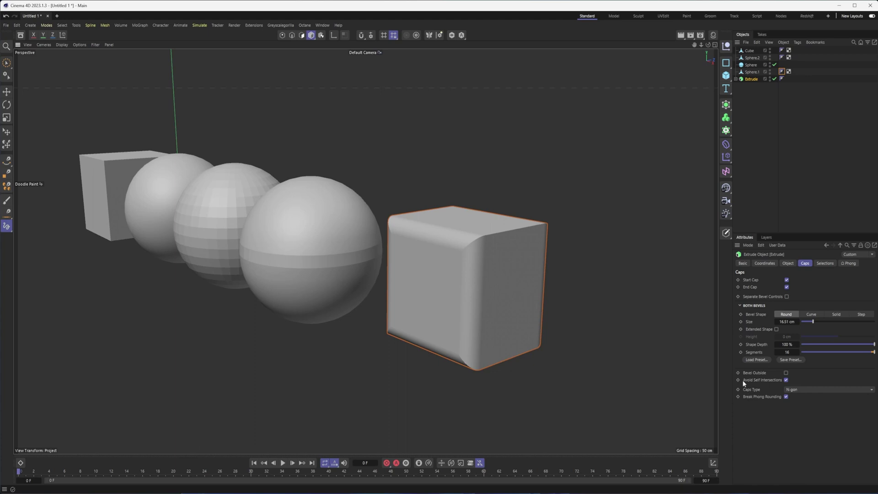
click(785, 397)
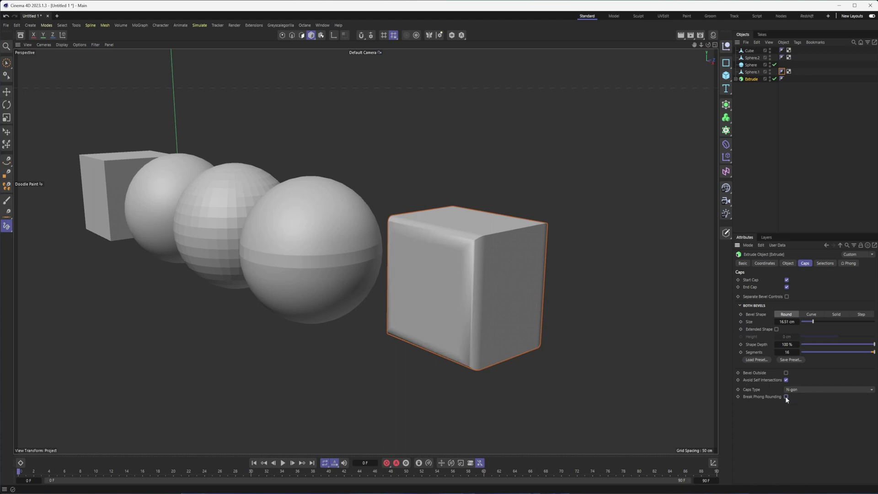
click(785, 397)
click(786, 397)
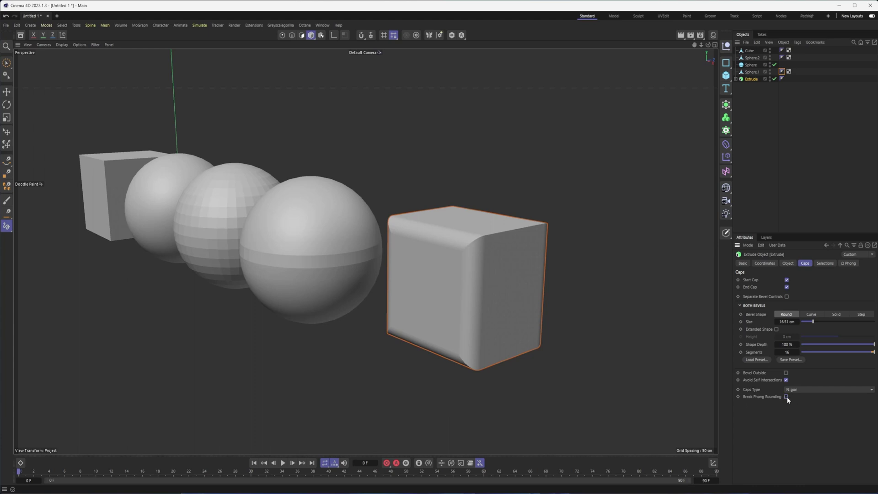
click(786, 397)
alt+right_drag(499, 298, 529, 266)
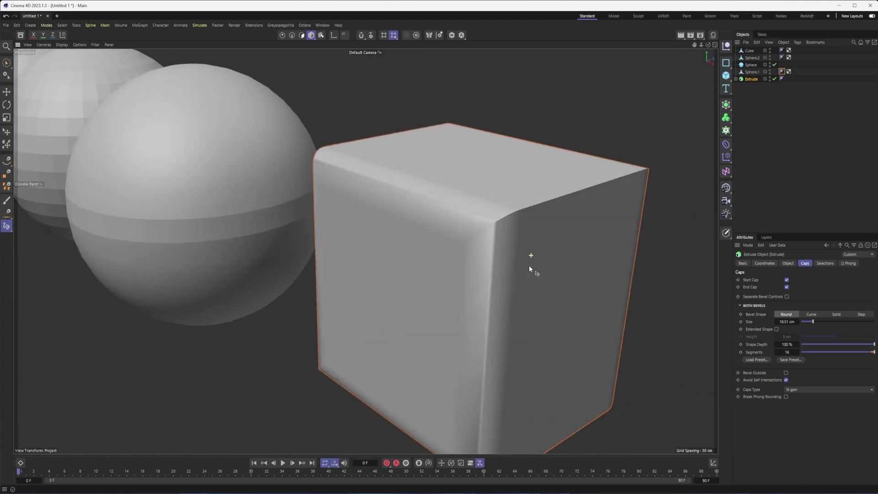
alt+drag(529, 266, 496, 270)
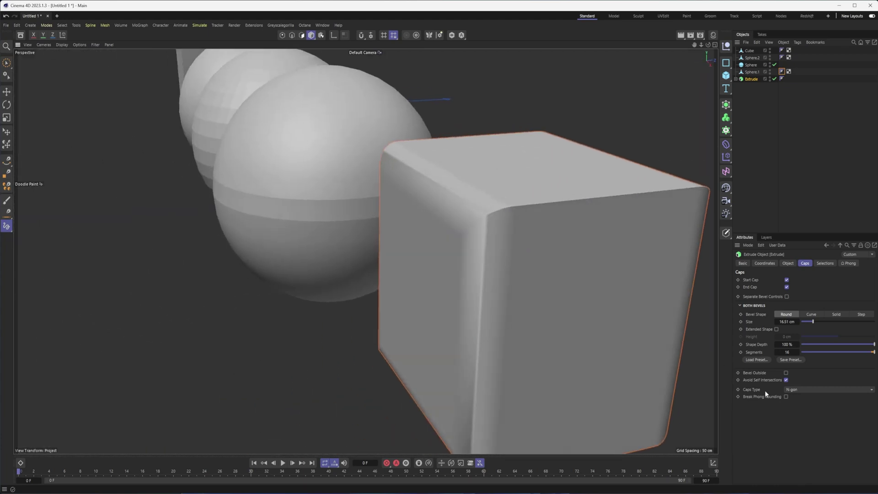
Turn Break Phong Rounding back on for the Extrude object and examine its bevelled edges
click(784, 397)
alt+right_drag(533, 298, 499, 306)
alt+middle_drag(556, 289, 529, 279)
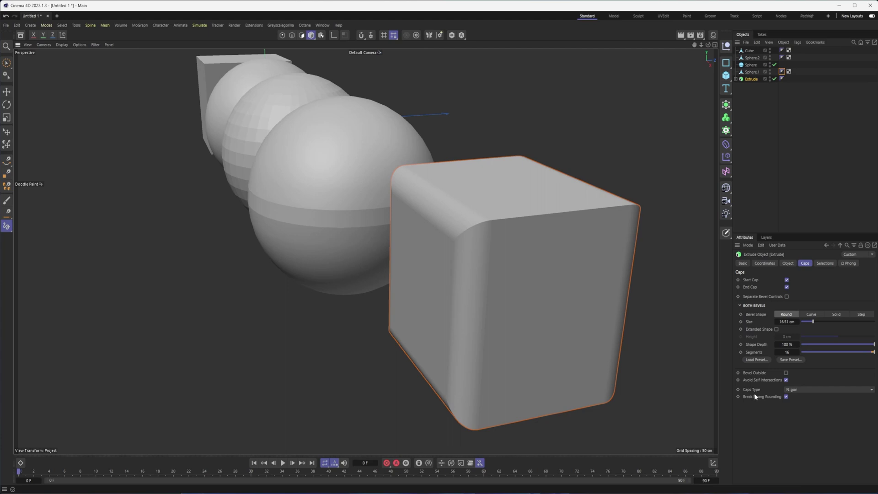
click(753, 394)
alt+middle_drag(608, 353, 547, 350)
alt+right_drag(545, 348, 520, 364)
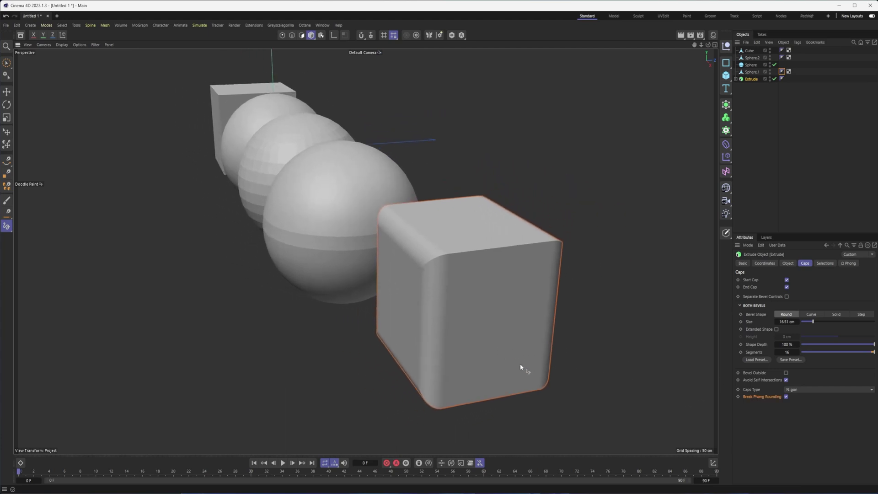
alt+drag(429, 271, 451, 287)
alt+right_drag(450, 287, 380, 299)
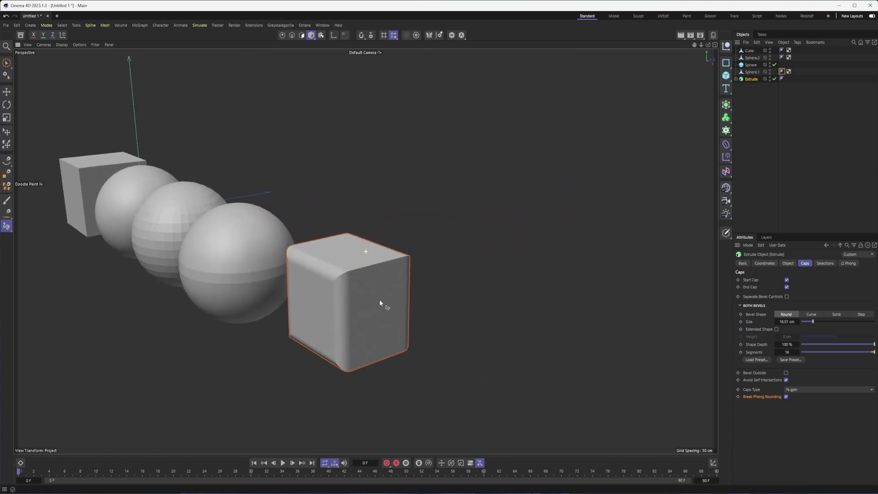
alt+drag(380, 299, 407, 294)
Add a 3D Text object and move it along the row of objects to just beyond the extruded cube
click(726, 89)
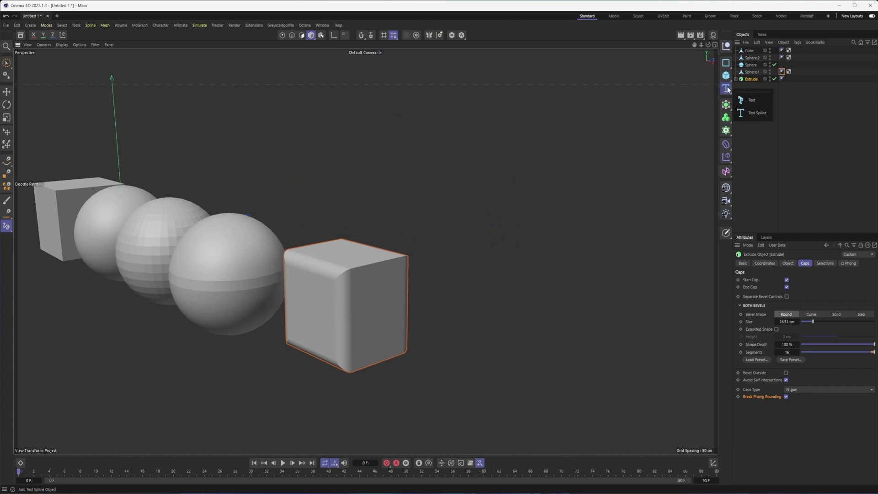
click(752, 99)
alt+right_drag(366, 266, 318, 267)
alt+middle_drag(318, 266, 416, 279)
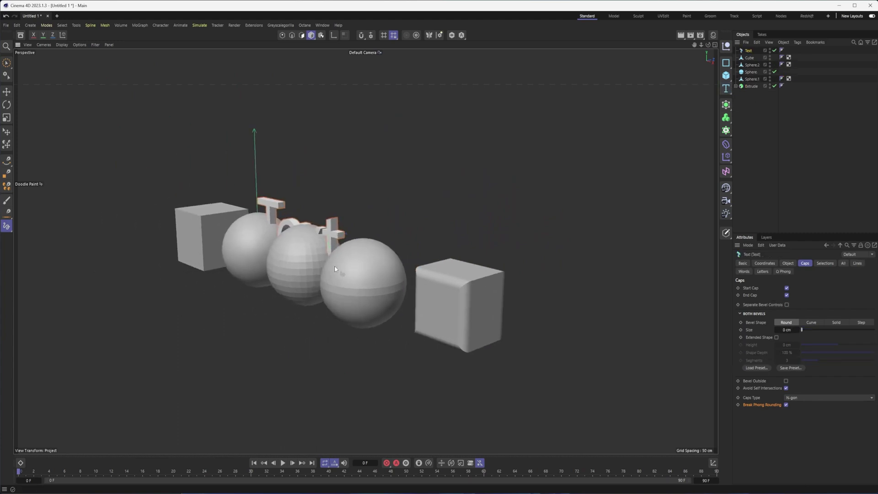
key(e)
drag(307, 265, 577, 350)
alt+middle_drag(577, 340, 432, 315)
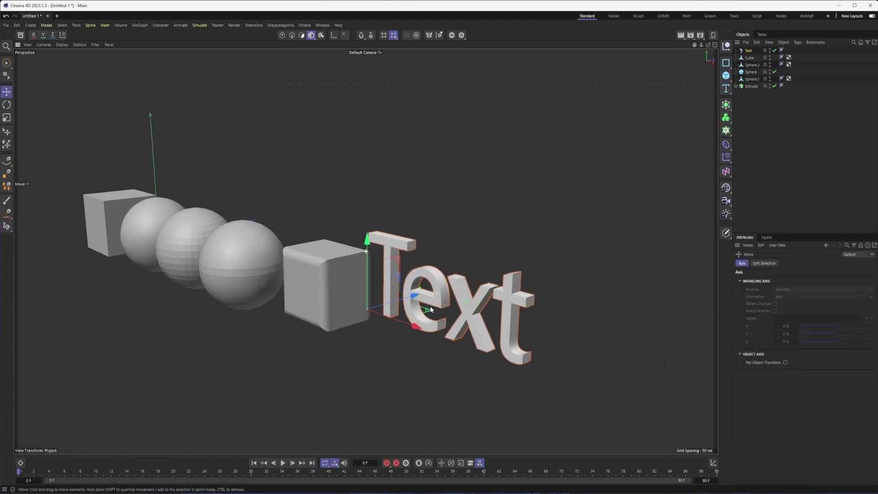
alt+drag(435, 303, 471, 292)
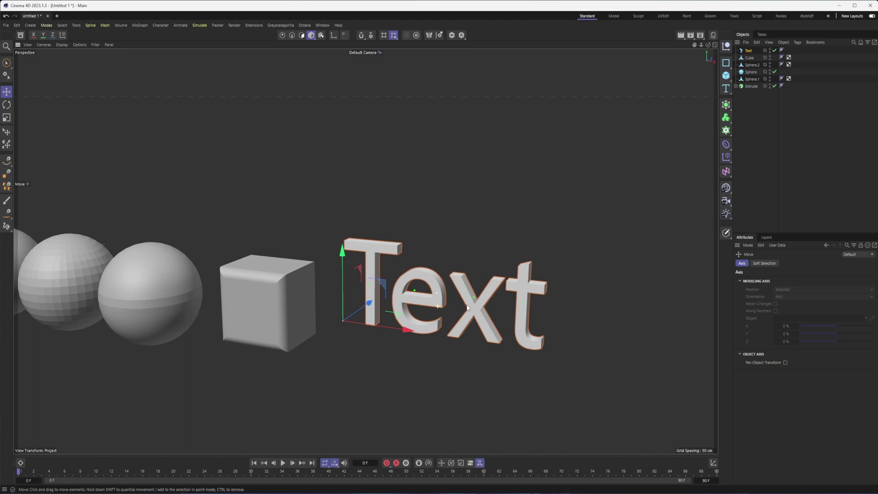
Add a MoGraph Fracture object and make the Text object its child
click(725, 104)
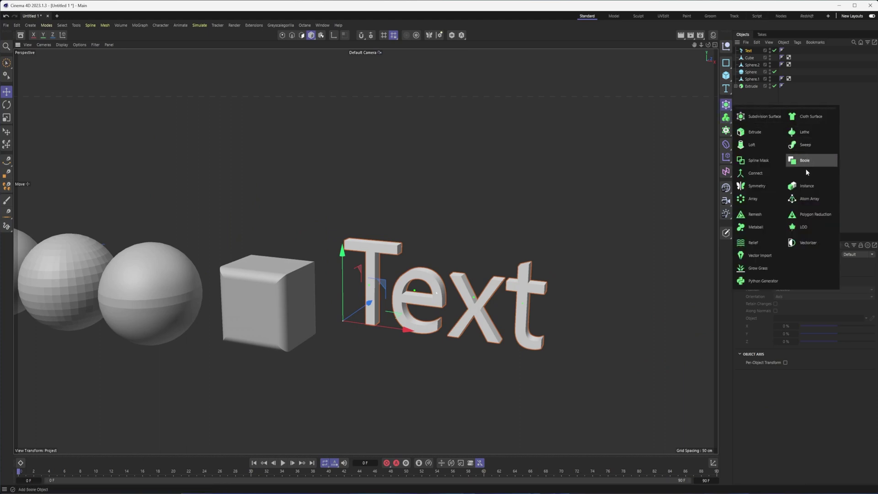
click(727, 142)
click(726, 132)
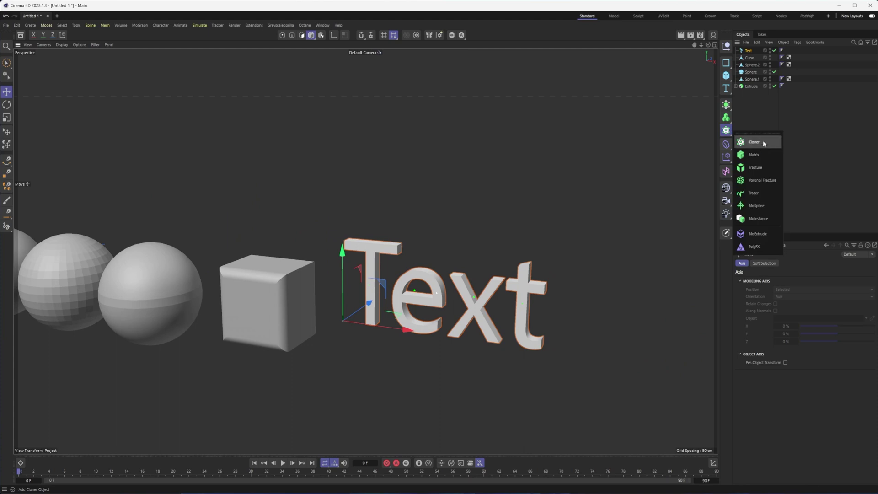
click(755, 168)
drag(754, 57, 751, 50)
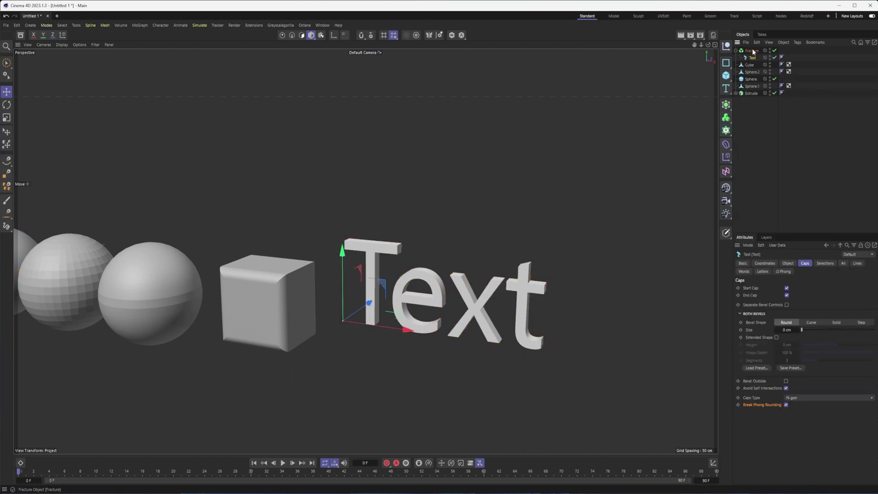
Set the Fracture object's mode to Explode Segments and inspect the text's letters up close
click(751, 50)
click(769, 282)
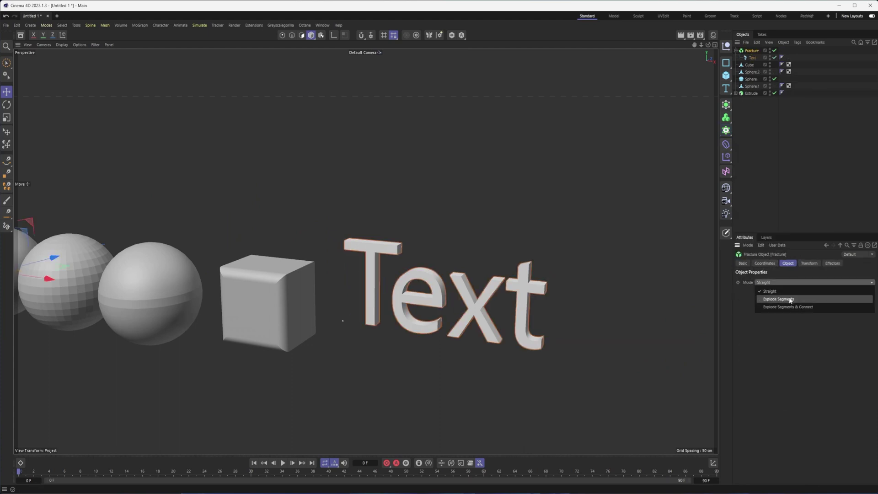
click(790, 300)
alt+right_drag(440, 309, 550, 298)
alt+drag(550, 298, 422, 269)
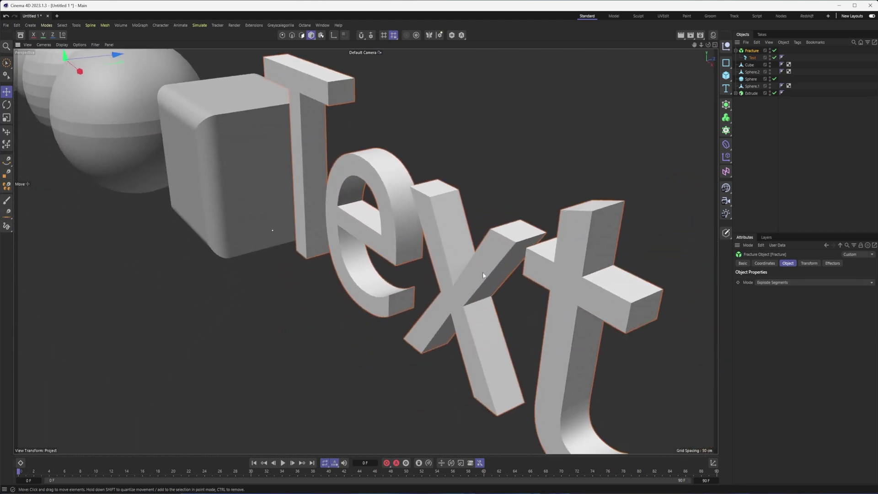
alt+drag(483, 275, 467, 273)
Convert the Text object under the Fracture to editable geometry and expand its hierarchy
click(752, 57)
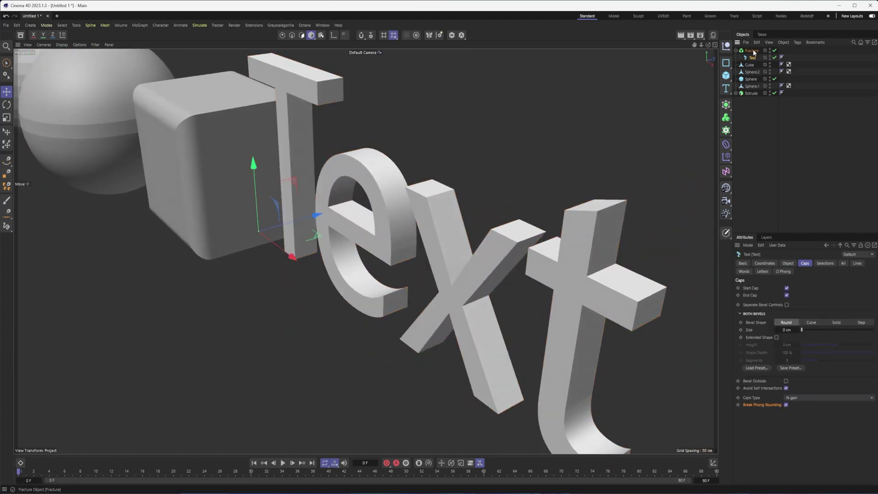
key(c)
click(739, 59)
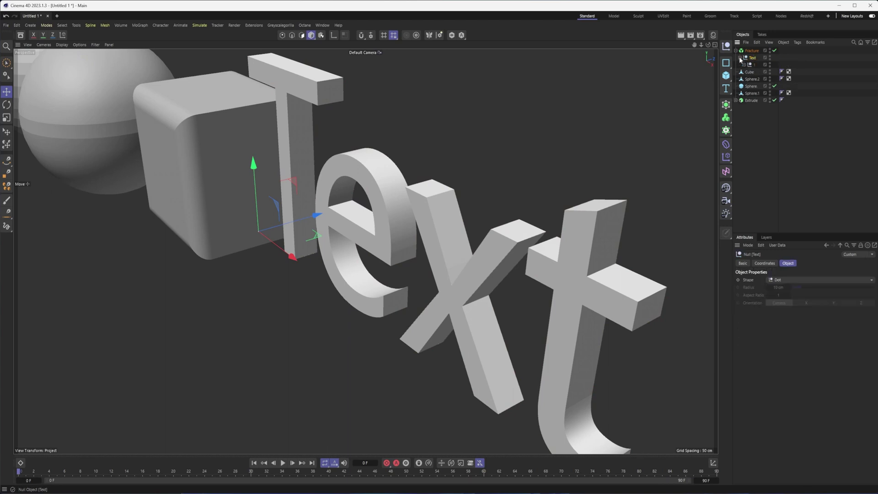
Expand the Fracture's nested text hierarchy and merge the four letter Extrude objects into one polygon object, deleting the originals
click(751, 51)
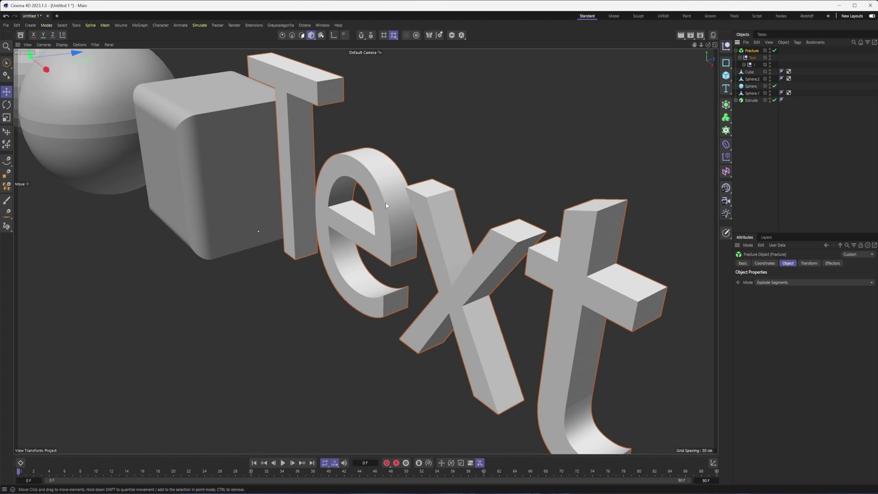
alt+drag(385, 202, 425, 214)
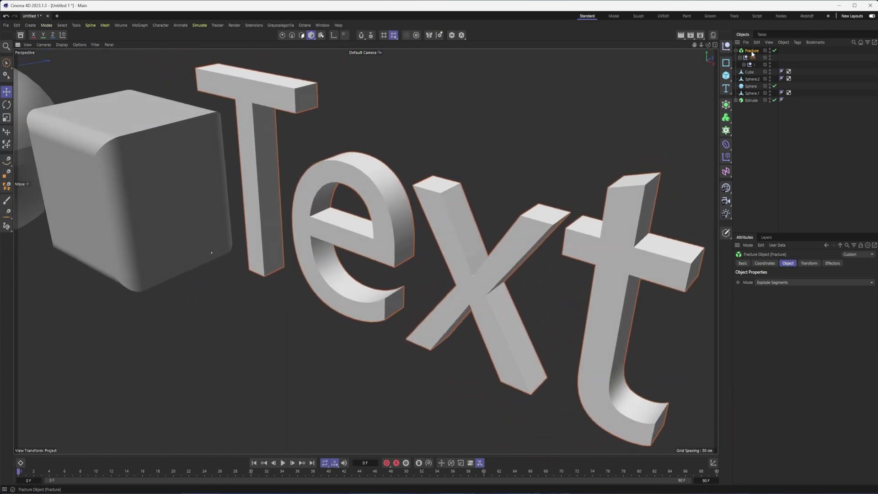
click(744, 65)
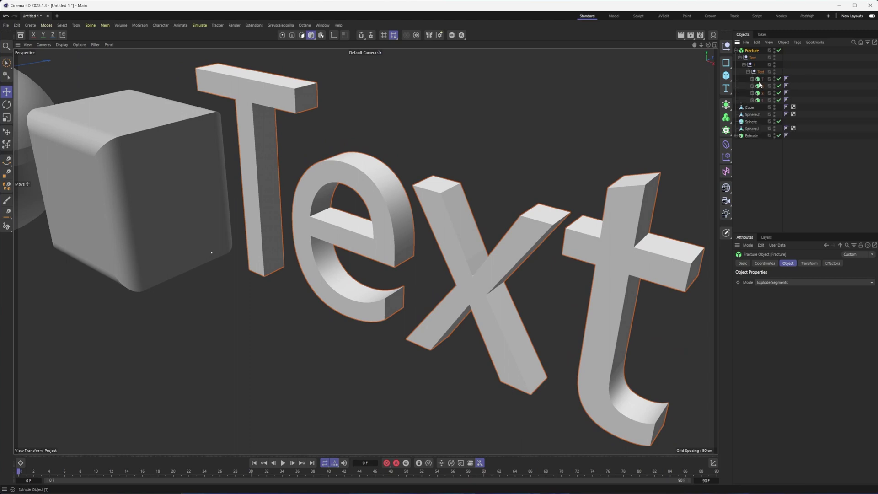
click(758, 81)
shift+click(759, 100)
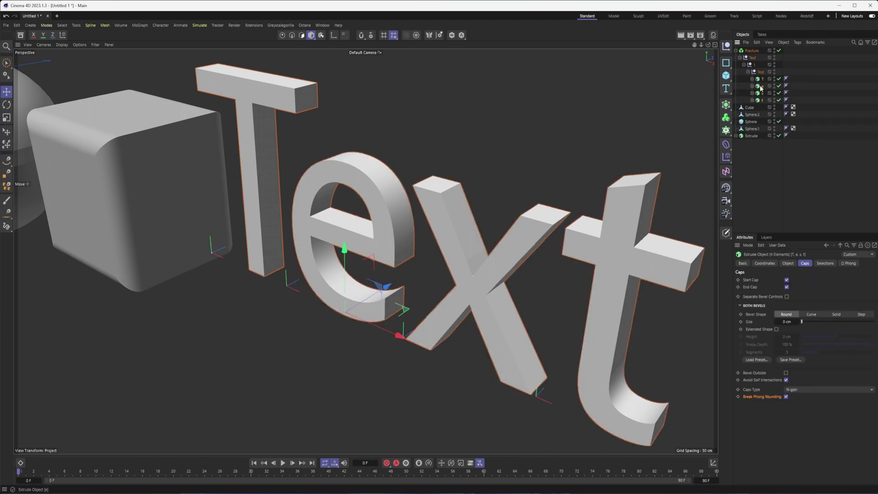
right_click(761, 88)
click(795, 315)
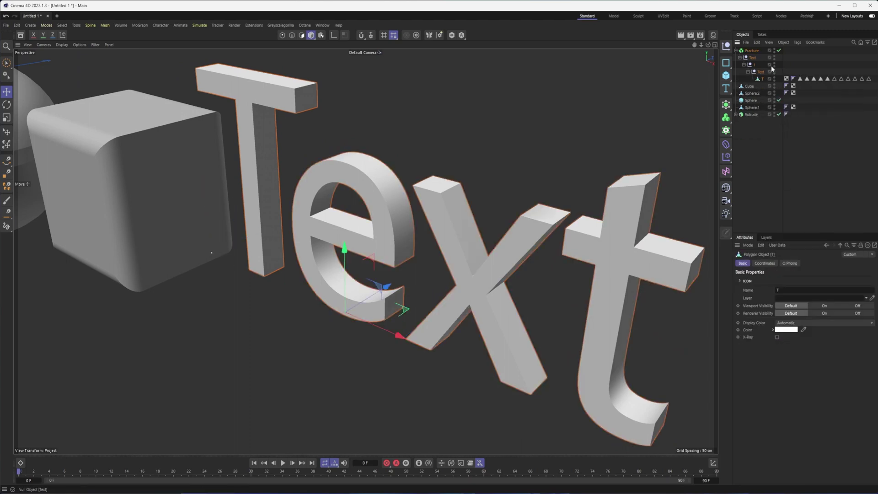
Make the merged letters object a direct child of the Fracture and set the Fracture's mode to Explode Segments & Connect
drag(760, 78, 752, 53)
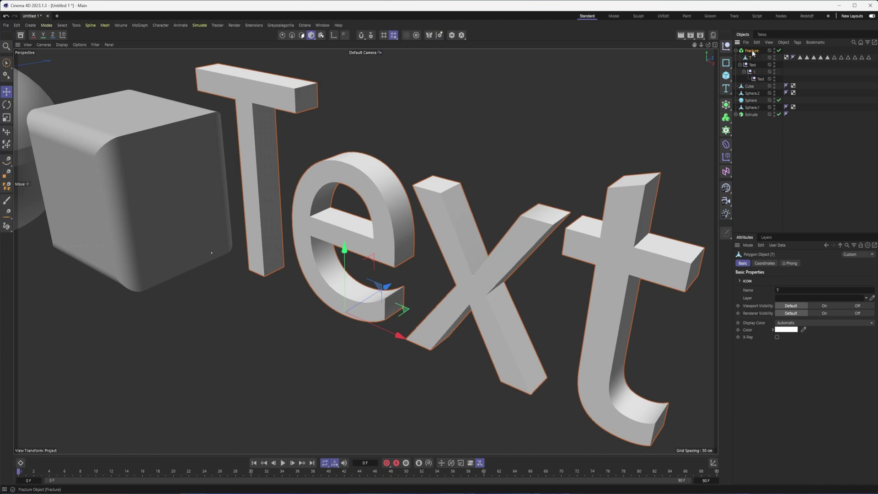
click(751, 51)
click(796, 282)
click(791, 306)
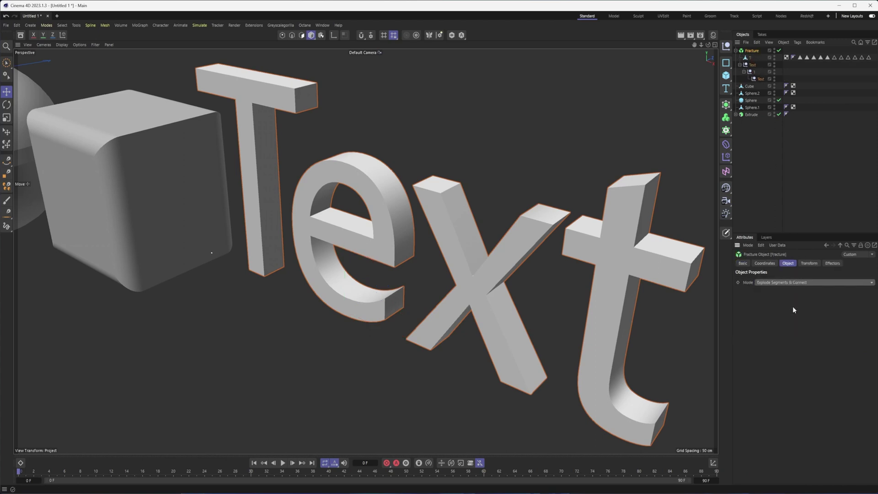
click(782, 283)
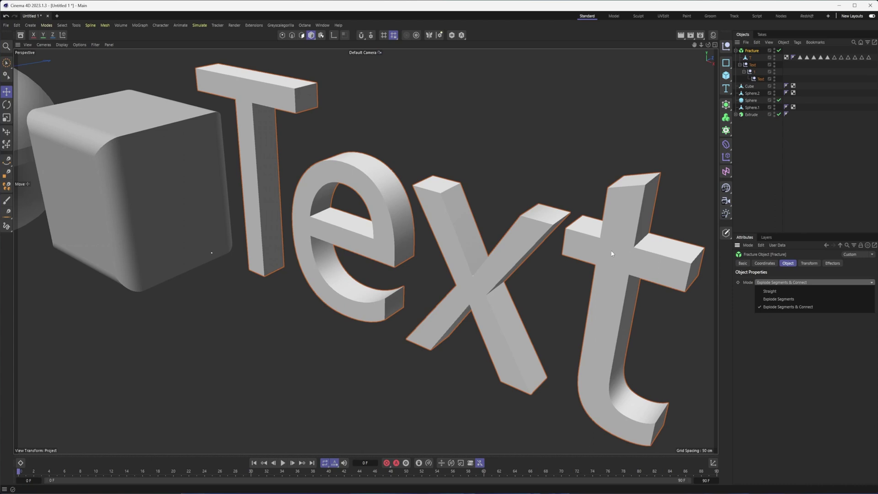
click(639, 272)
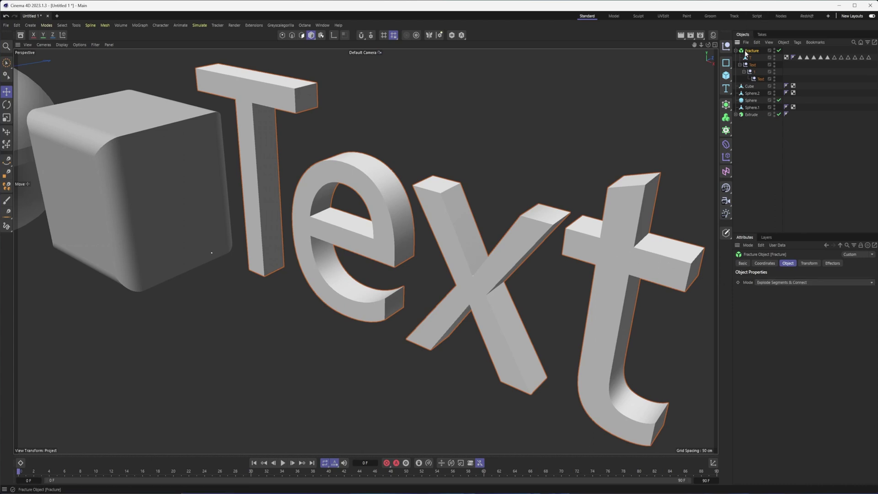
Delete the Fracture object with all its text children and bring the remaining row of cubes and spheres into view
key(Delete)
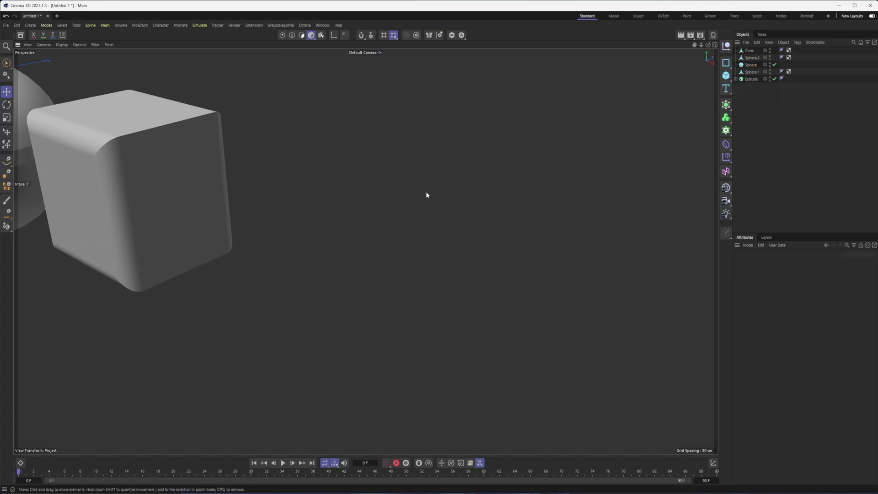
alt+middle_drag(258, 197, 495, 296)
alt+right_drag(495, 295, 319, 261)
alt+middle_drag(319, 261, 421, 280)
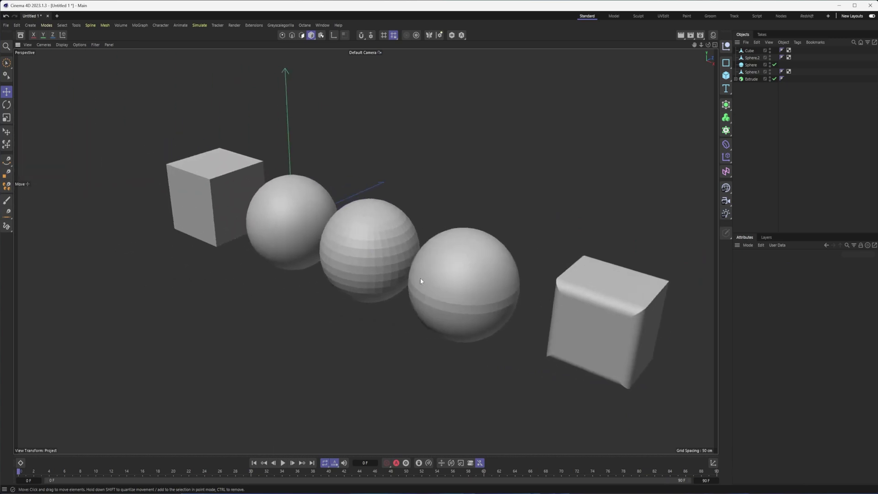
alt+drag(405, 275, 421, 267)
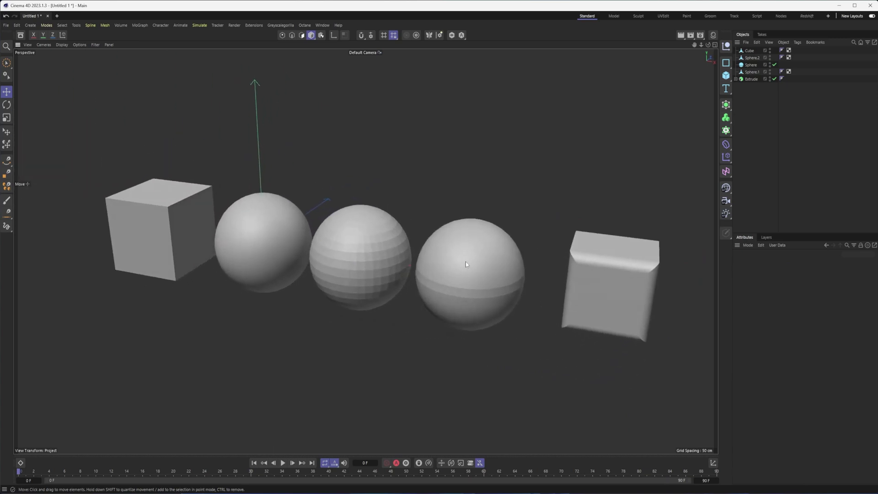
Select the polygons above the broken edge band on Sphere.1 with Phong Break Selection in polygon mode
click(451, 267)
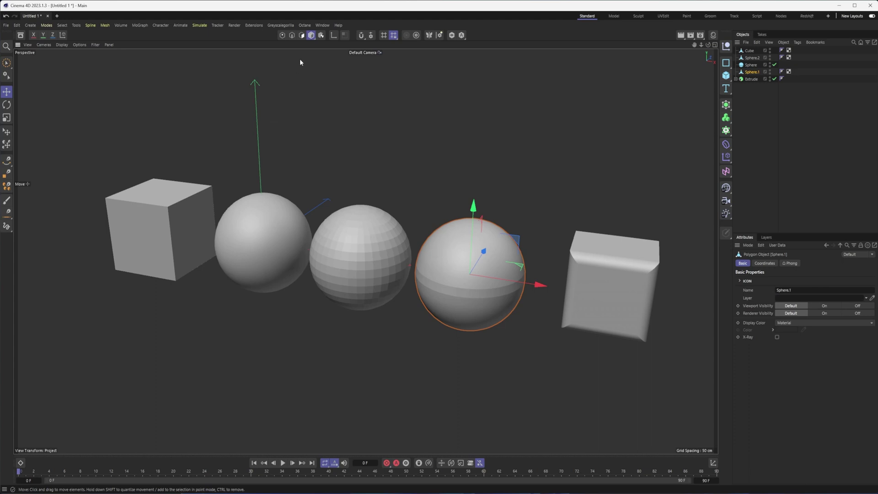
click(302, 35)
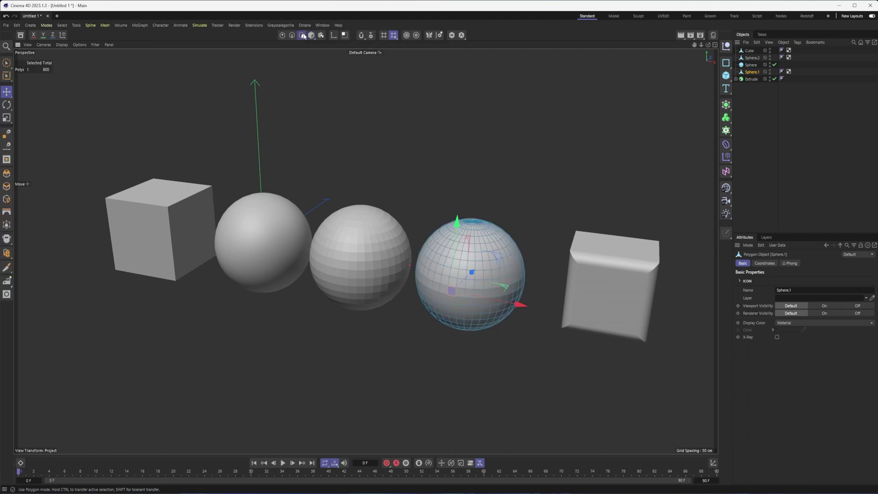
click(62, 26)
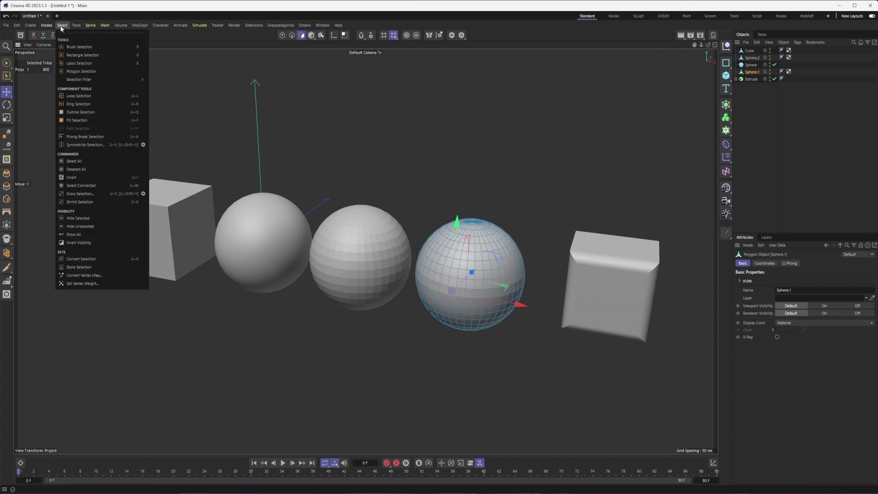
click(103, 138)
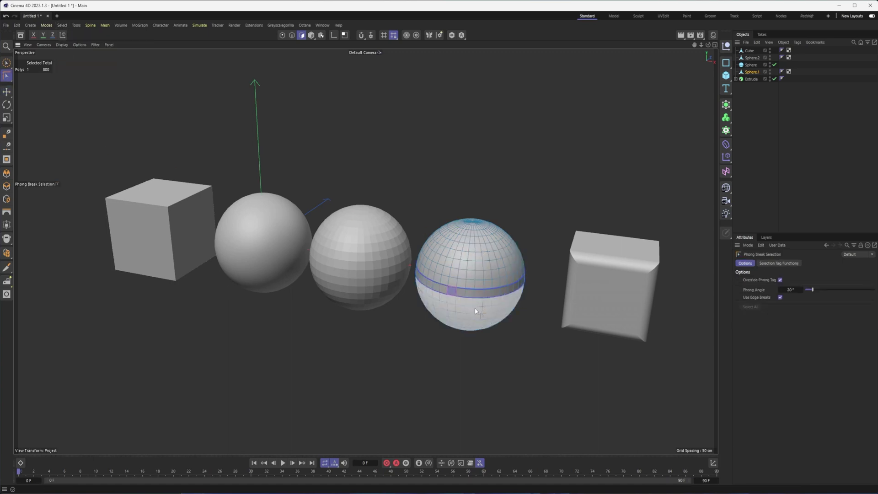
alt+drag(471, 298, 450, 252)
scroll(472, 293, up, 6)
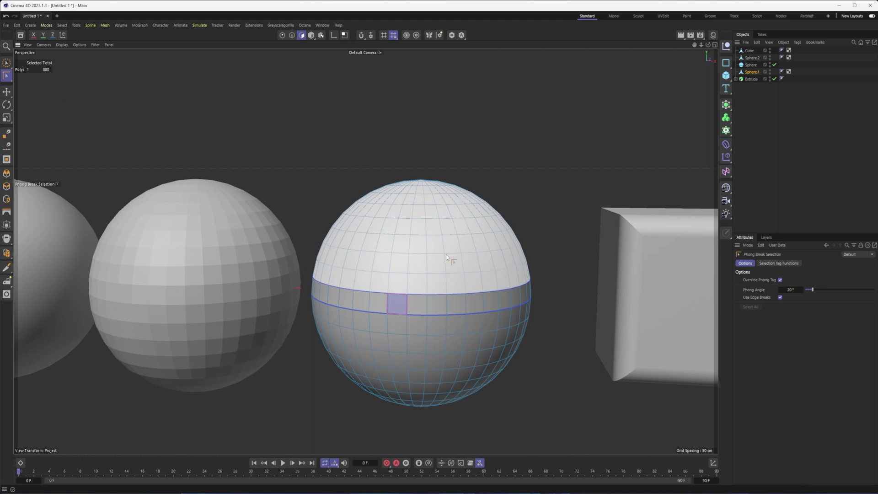
click(447, 248)
Try Phong Break Selection on the sphere's middle band and lower half, ending with the lower half's polygons selected
alt+drag(480, 372, 470, 376)
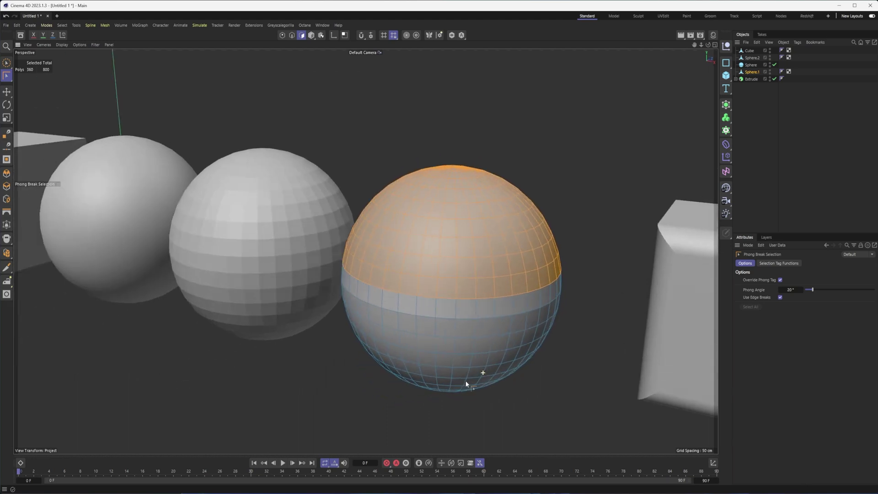
click(443, 336)
alt+drag(439, 347, 455, 290)
click(396, 294)
click(408, 350)
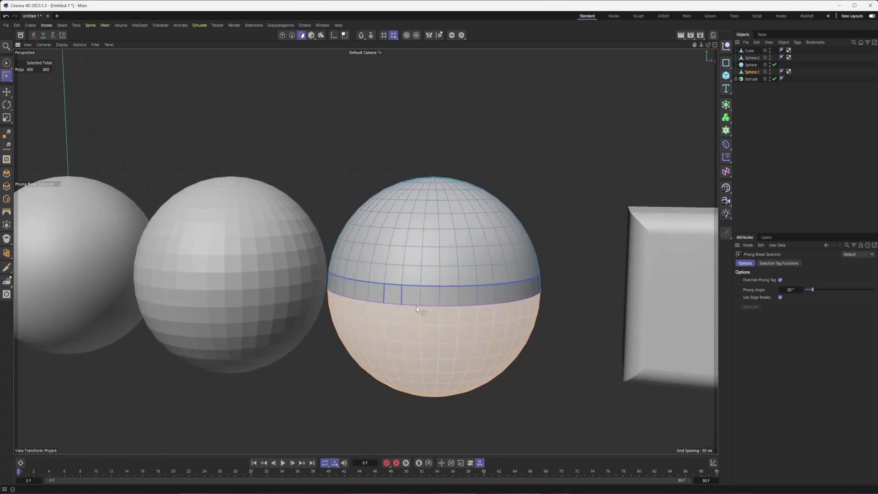
alt+drag(488, 325, 456, 249)
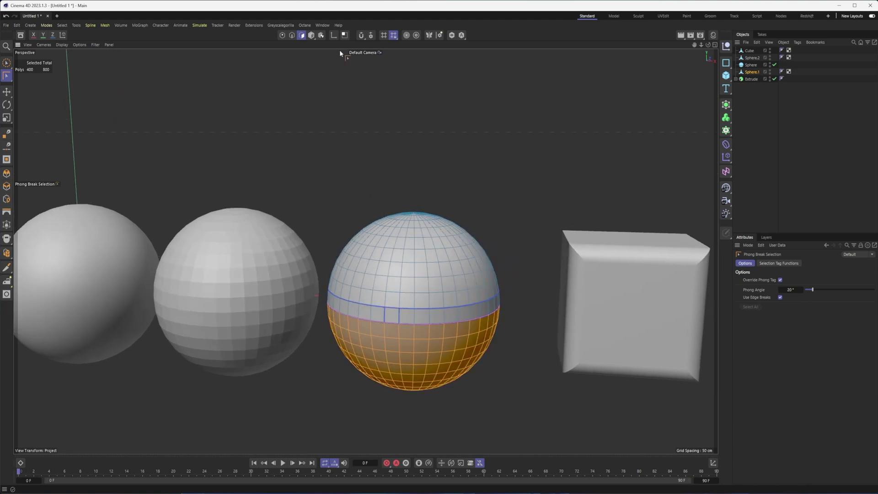
Return to model mode and view the whole row of cubes and spheres from the front
click(313, 37)
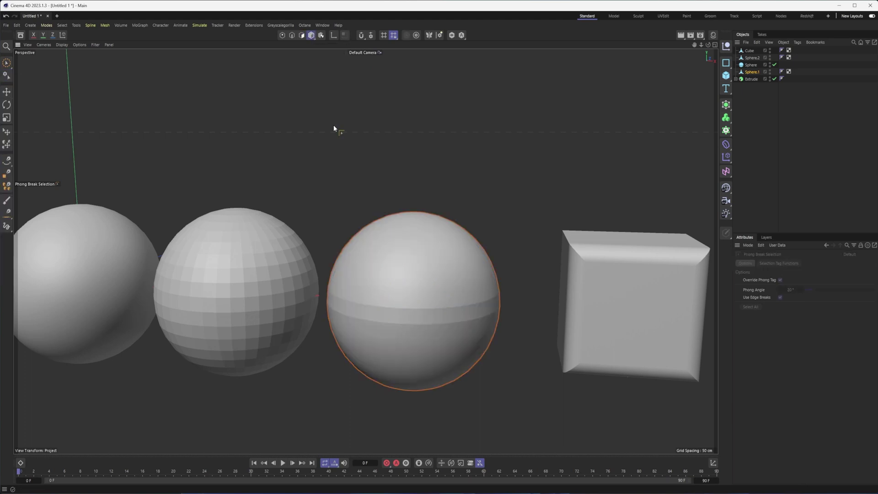
scroll(365, 325, down, 5)
alt+drag(379, 317, 381, 269)
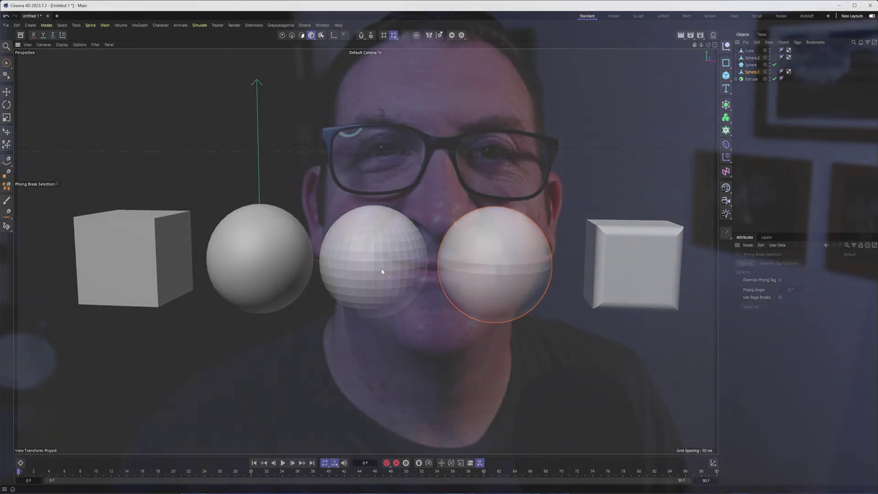